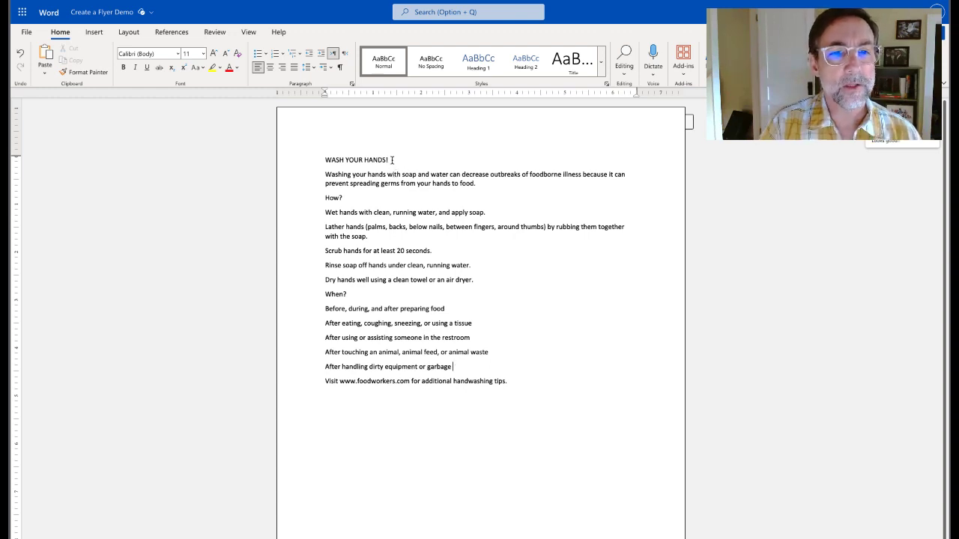
Step: Delete the "WASH YOUR HANDS!" title line above the opening paragraph of the document
left_click_drag(392, 160, 325, 159)
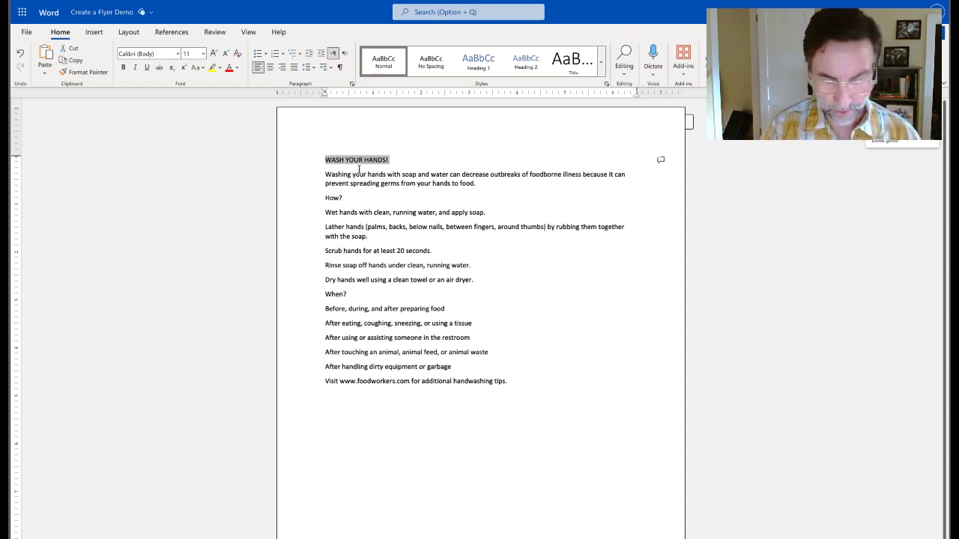
key("Delete")
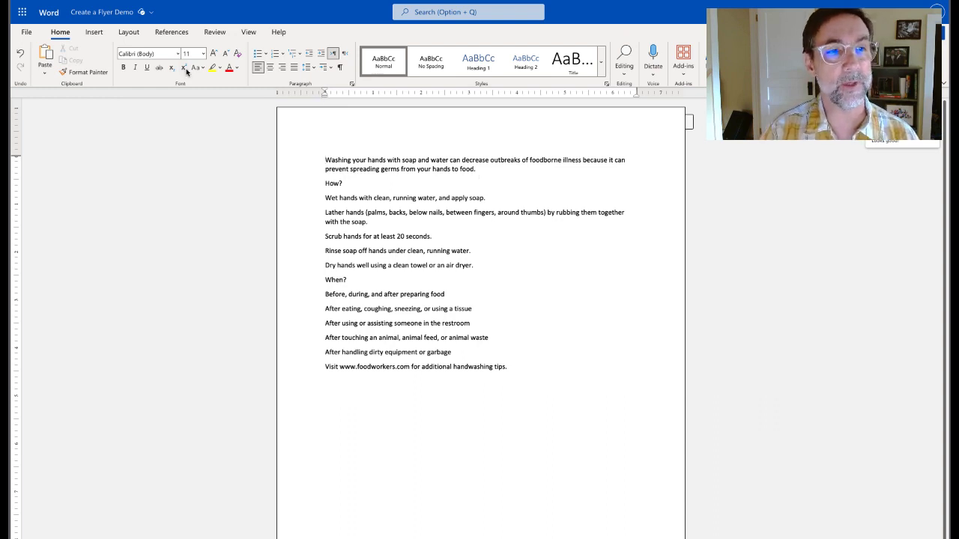
Step: Set the page margins to the Narrow preset, 0.5" on all sides
left_click(93, 32)
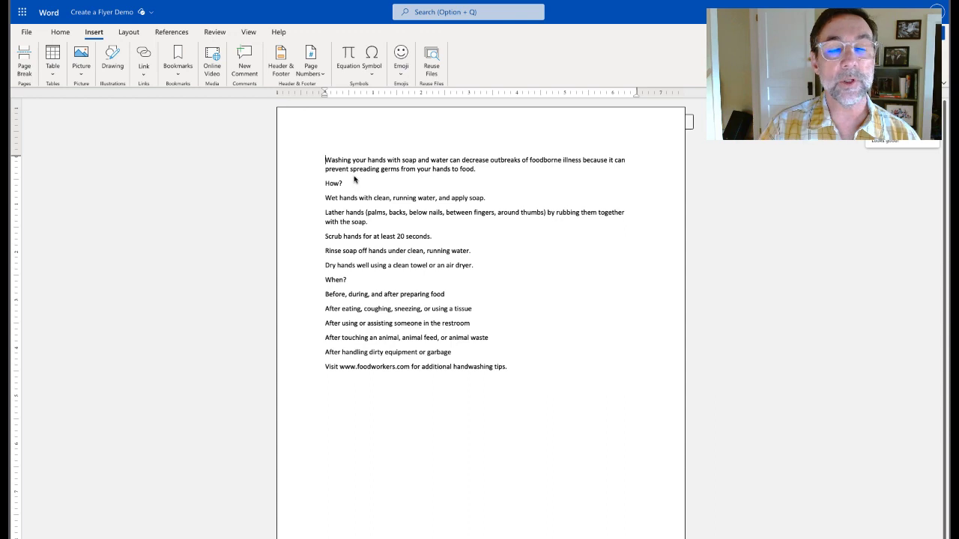
left_click(128, 33)
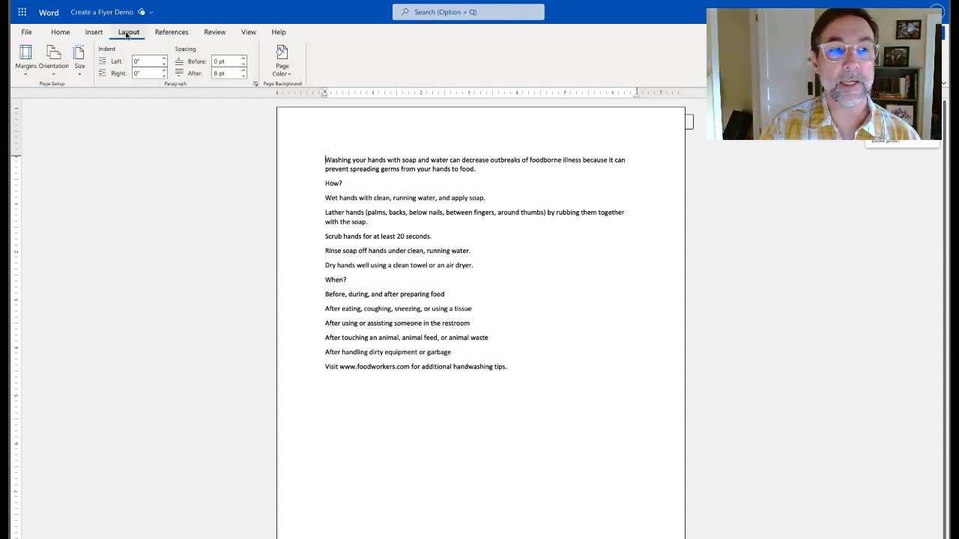
left_click(25, 55)
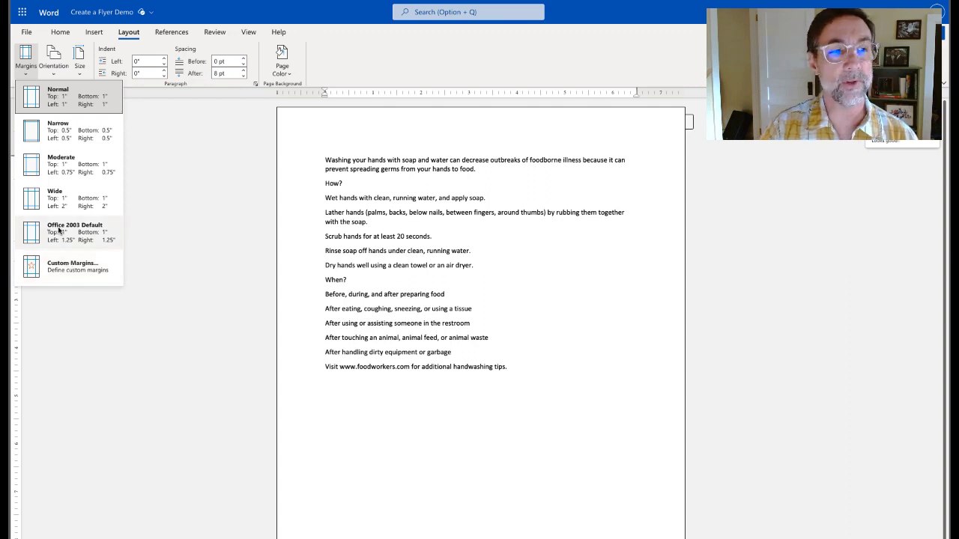
left_click(73, 138)
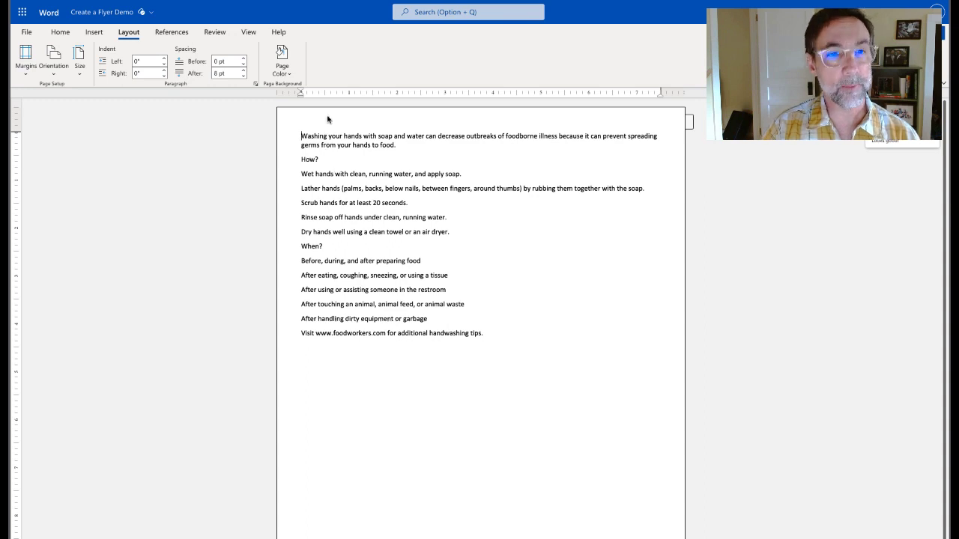
Step: Start a new drawing and add a wide text box containing "WASH YOUR HANDS!" in the upper part of the canvas
left_click(94, 32)
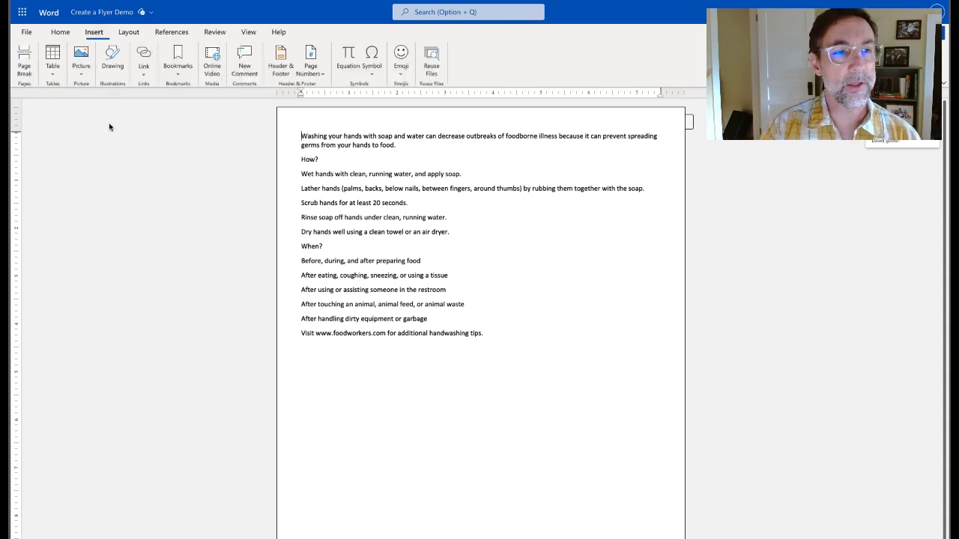
left_click(113, 58)
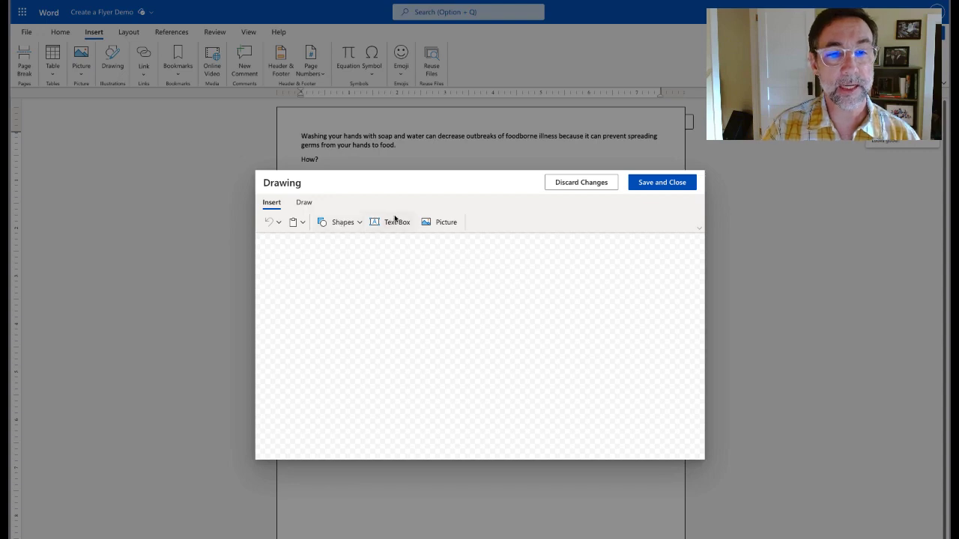
left_click(304, 203)
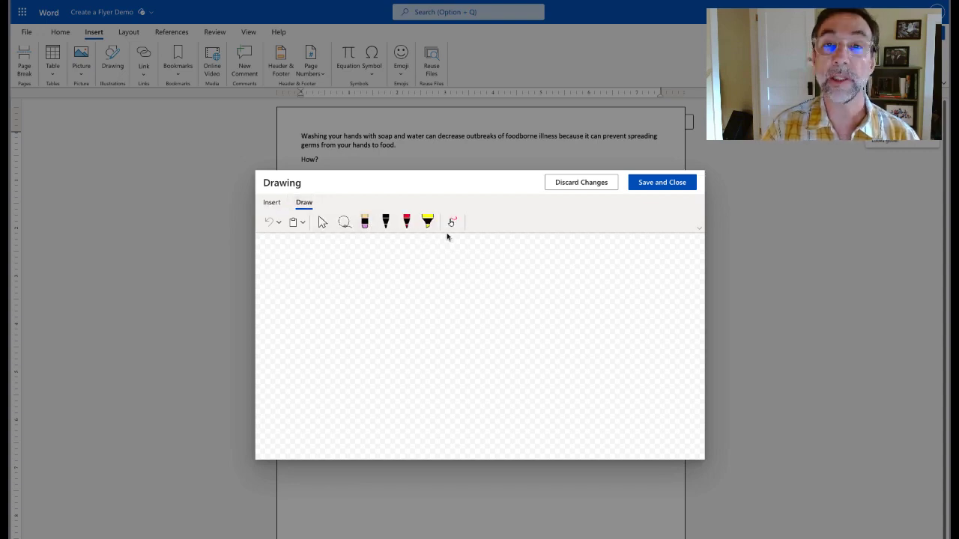
left_click(272, 203)
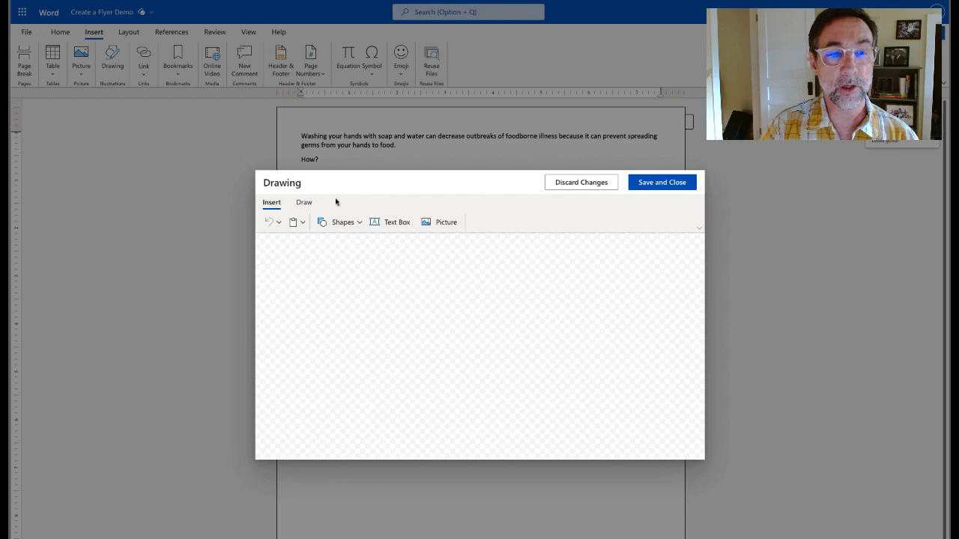
left_click(393, 222)
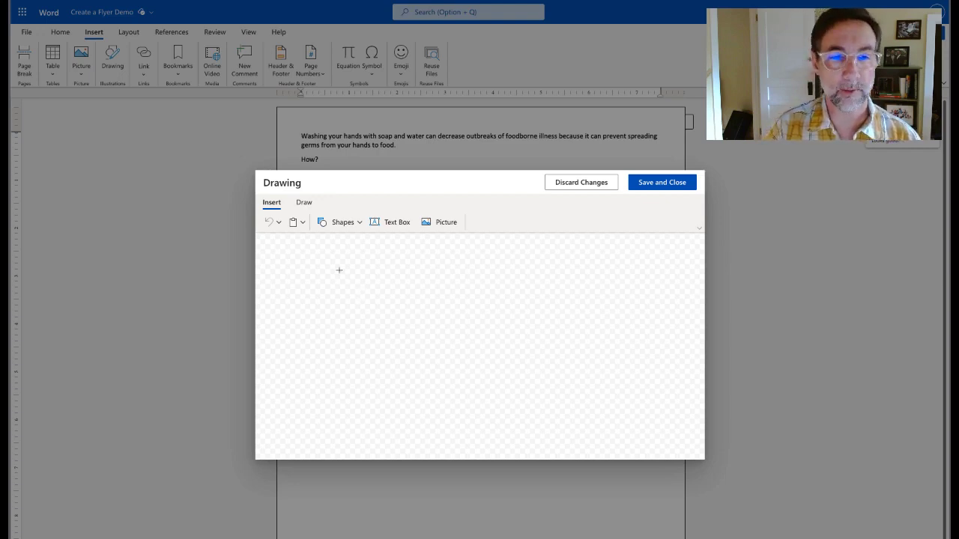
mouse_move(333, 267)
left_mouse_down()
mouse_move(405, 337)
mouse_move(666, 334)
mouse_move(681, 322)
left_mouse_up()
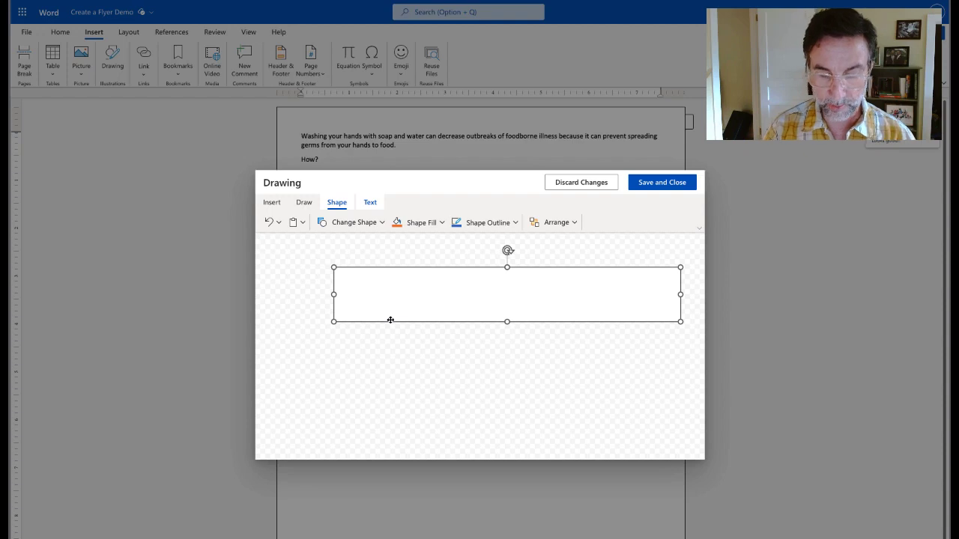
type("WASH YOUR HANDS!")
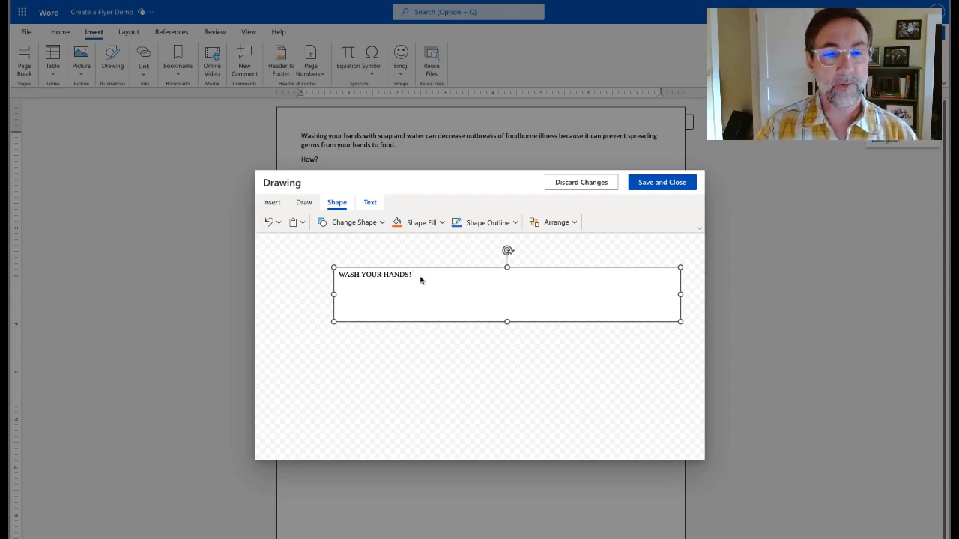
Step: Change the font of the "WASH YOUR HANDS!" text in the drawing to Rockwell
left_click_drag(421, 274, 335, 274)
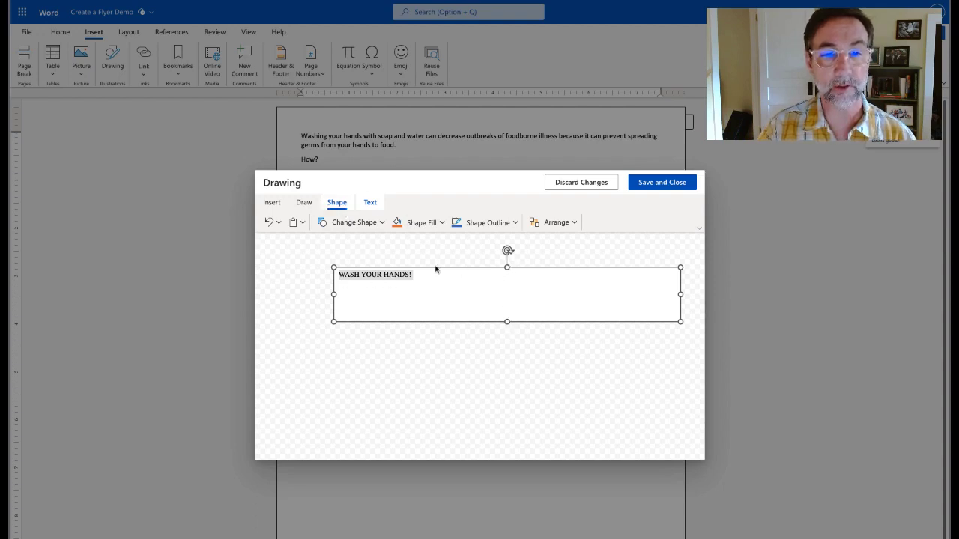
left_click(372, 202)
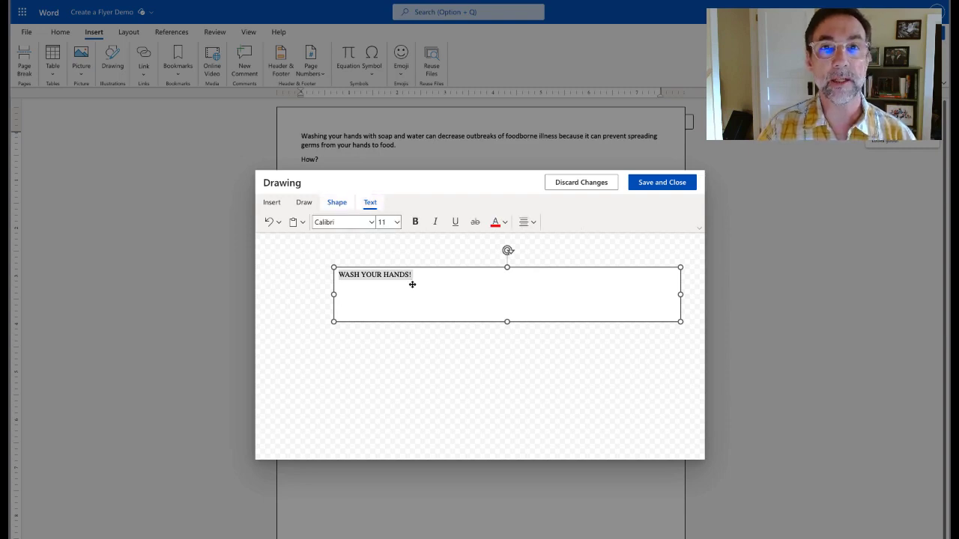
left_click(371, 222)
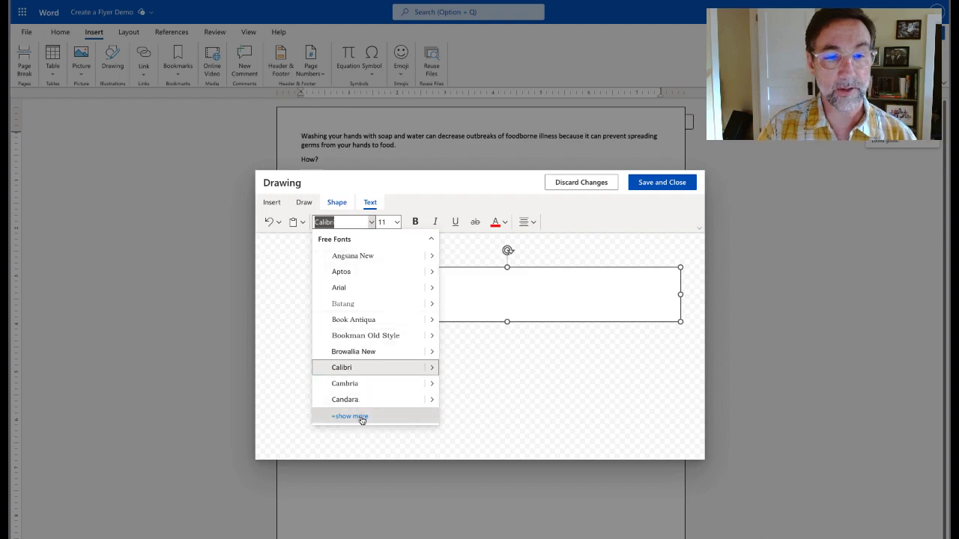
left_click(362, 417)
scroll(395, 384, "down", 10)
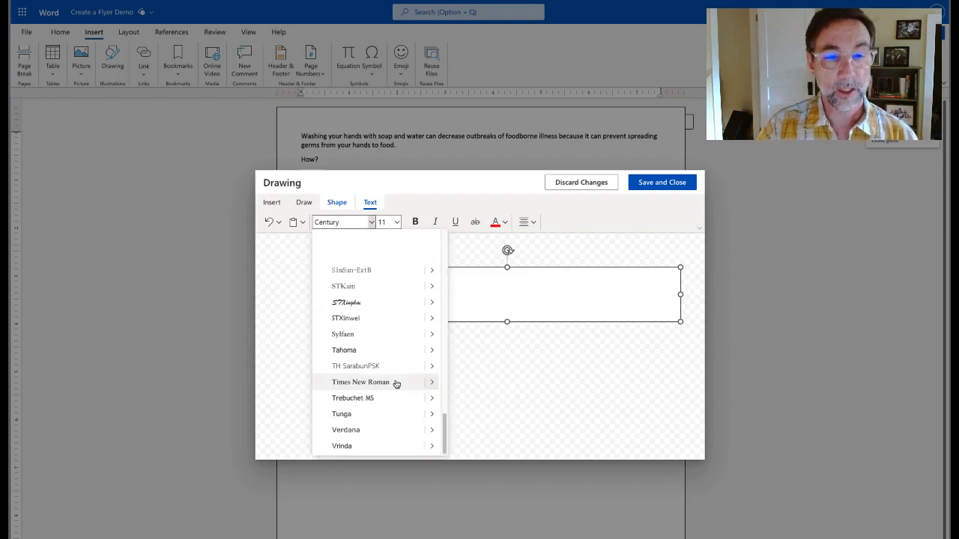
scroll(396, 384, "up", 3)
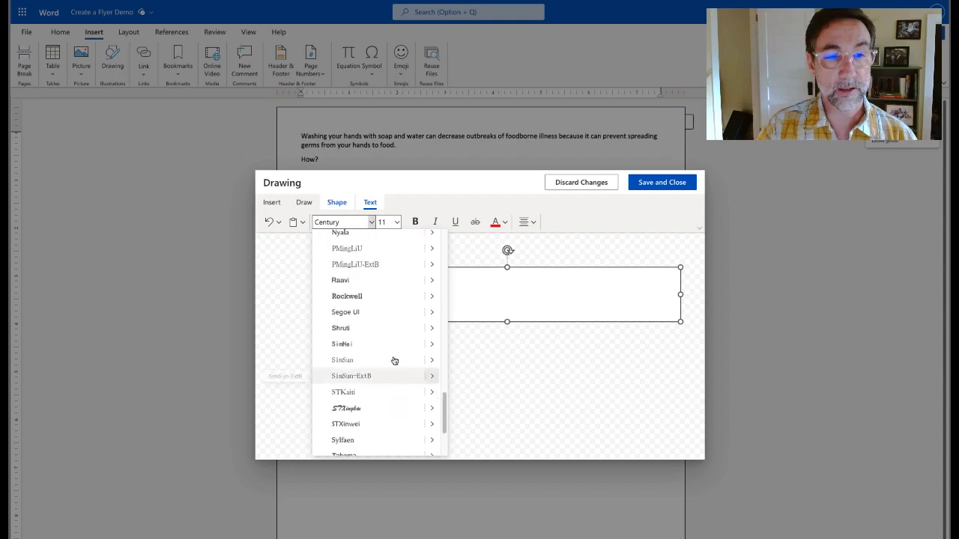
left_click(355, 296)
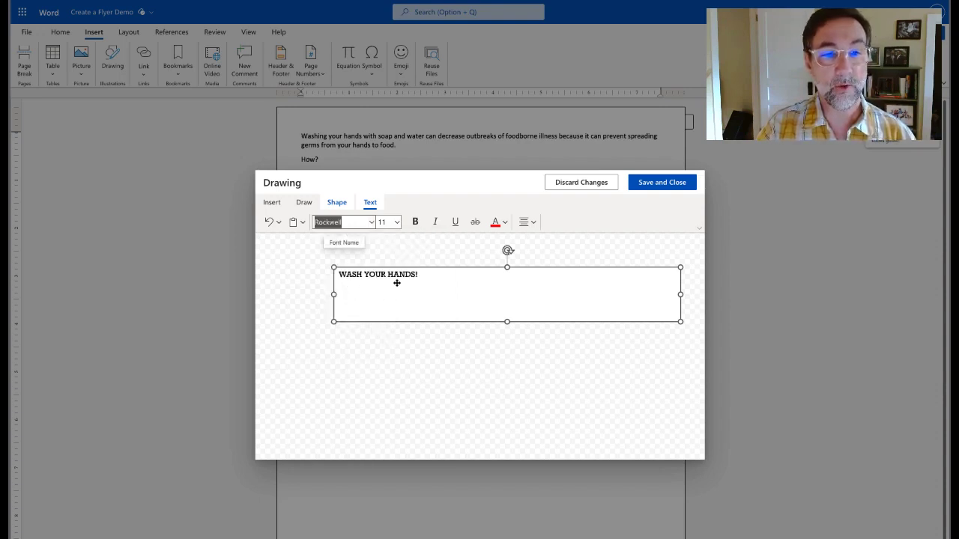
Step: Set the font size of the "WASH YOUR HANDS!" text to 36
left_click(396, 222)
left_click(427, 293)
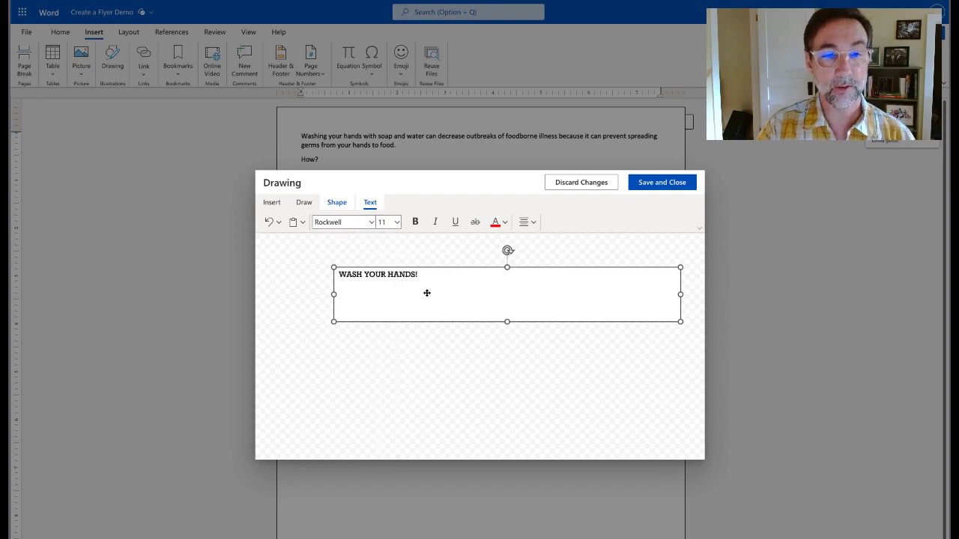
left_click_drag(422, 275, 333, 275)
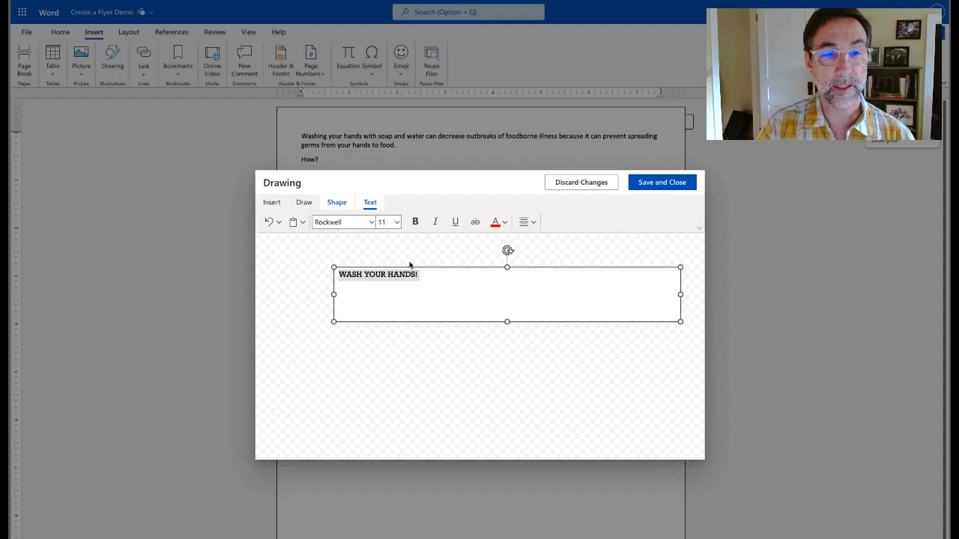
left_click(396, 222)
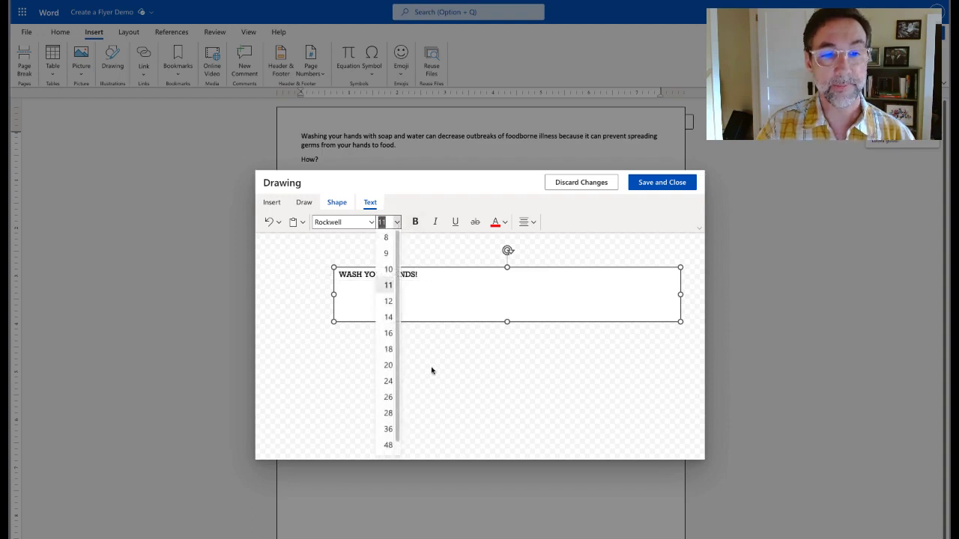
left_click(388, 429)
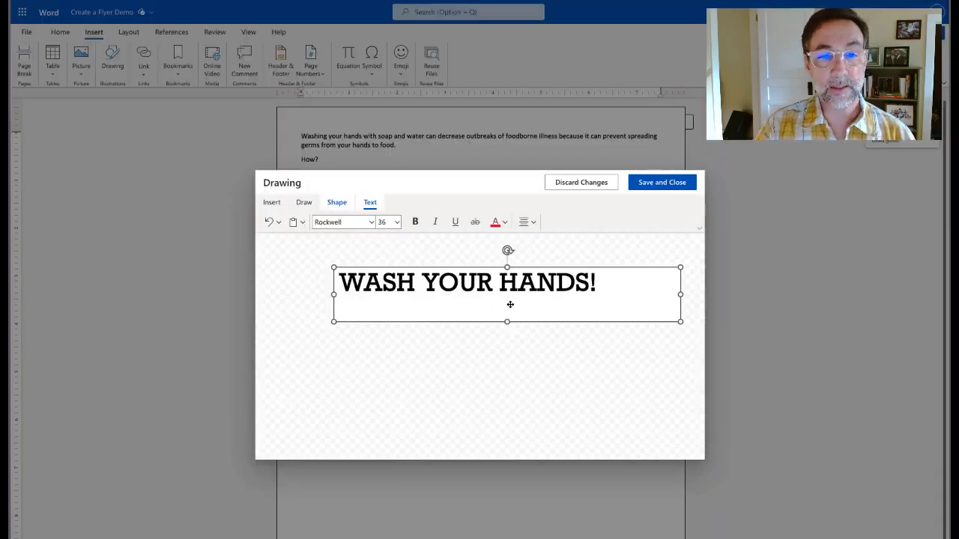
Step: Give the text box no outline and fill it with a dark green theme color
left_click(337, 205)
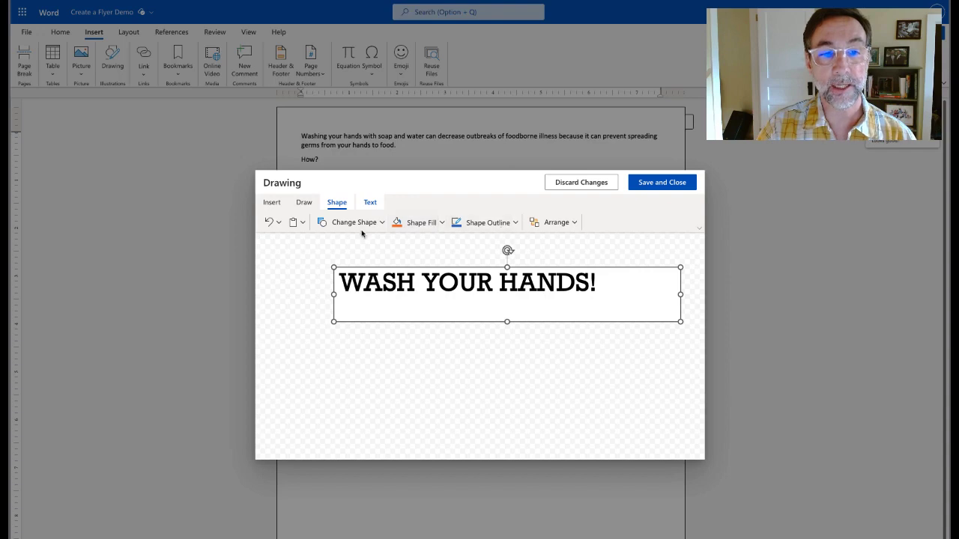
left_click(515, 223)
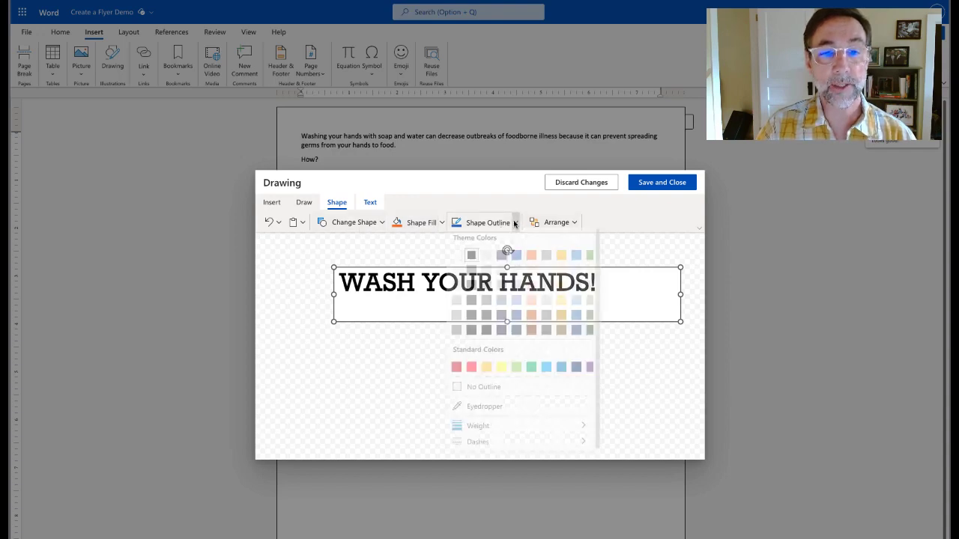
left_click(476, 394)
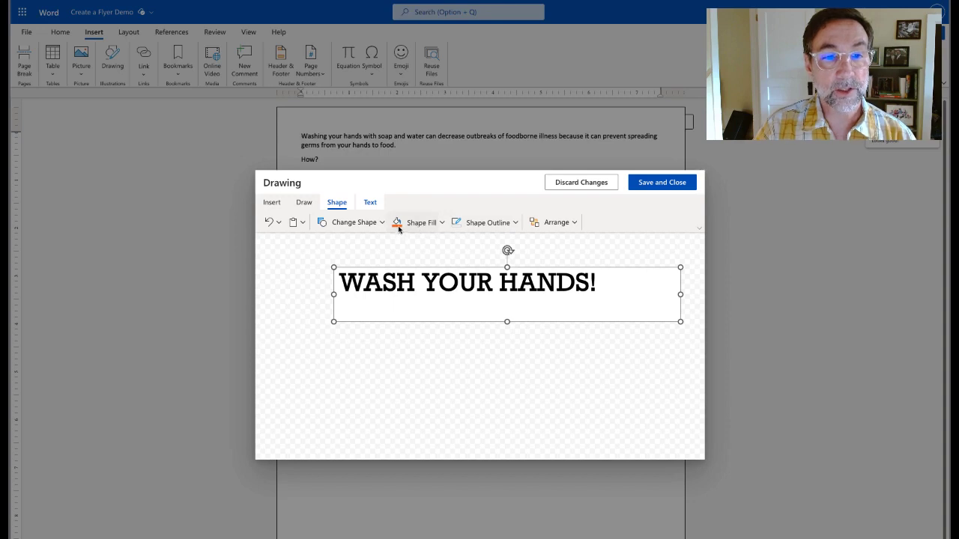
left_click(442, 223)
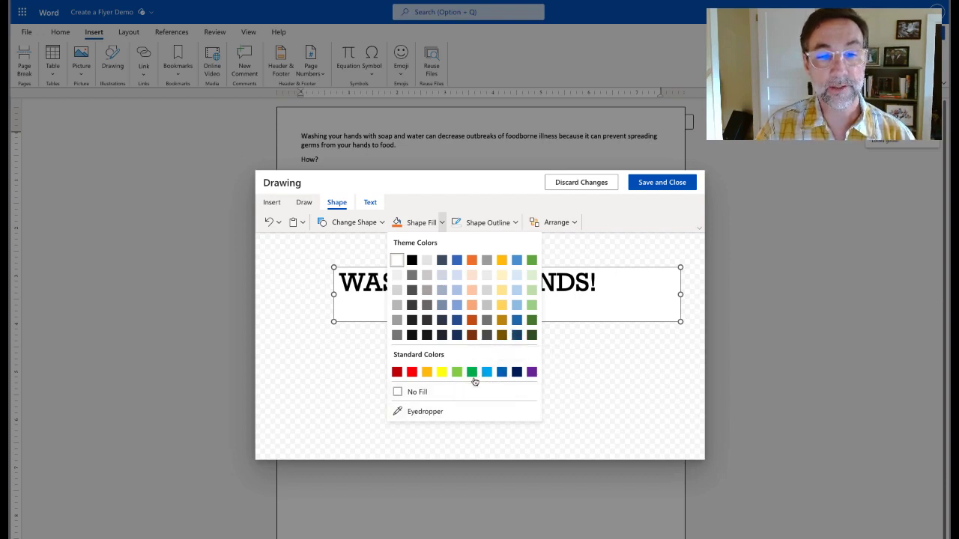
left_click(531, 320)
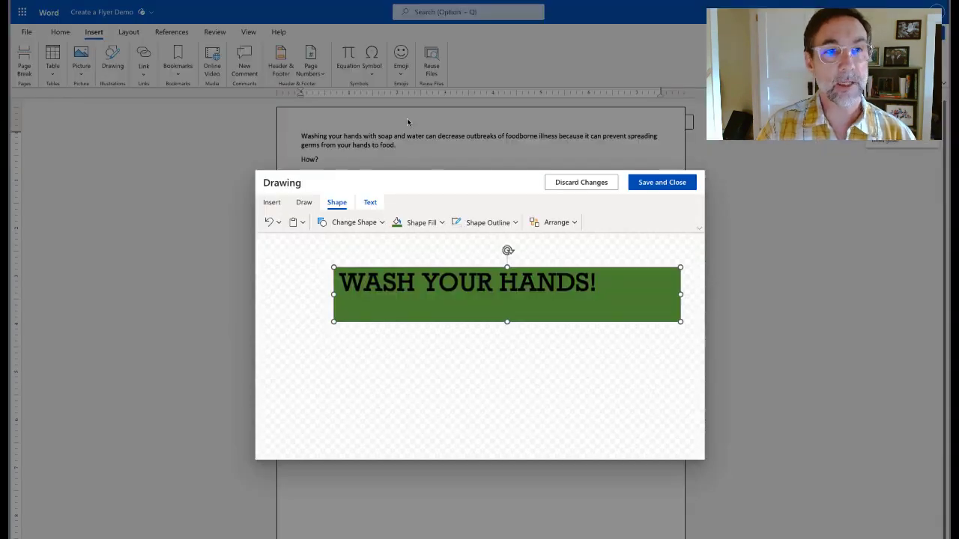
Step: Change the font color of all the "WASH YOUR HANDS!" text to white
left_click(370, 202)
left_click(604, 281)
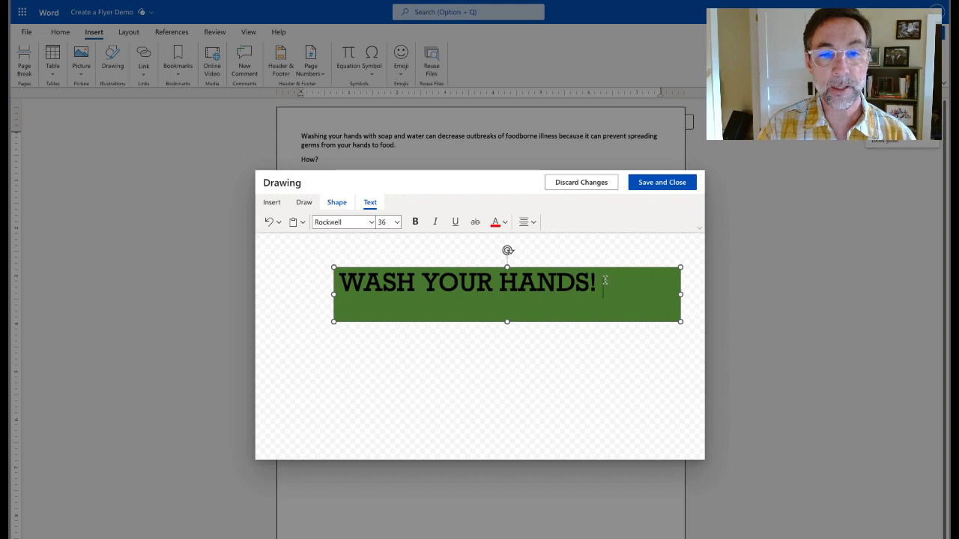
left_click_drag(603, 283, 556, 286)
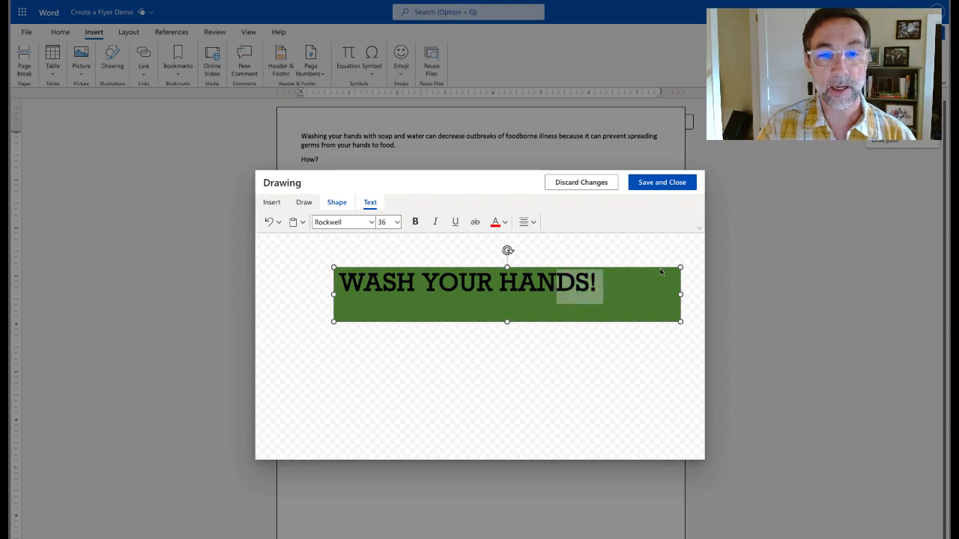
left_click(595, 280)
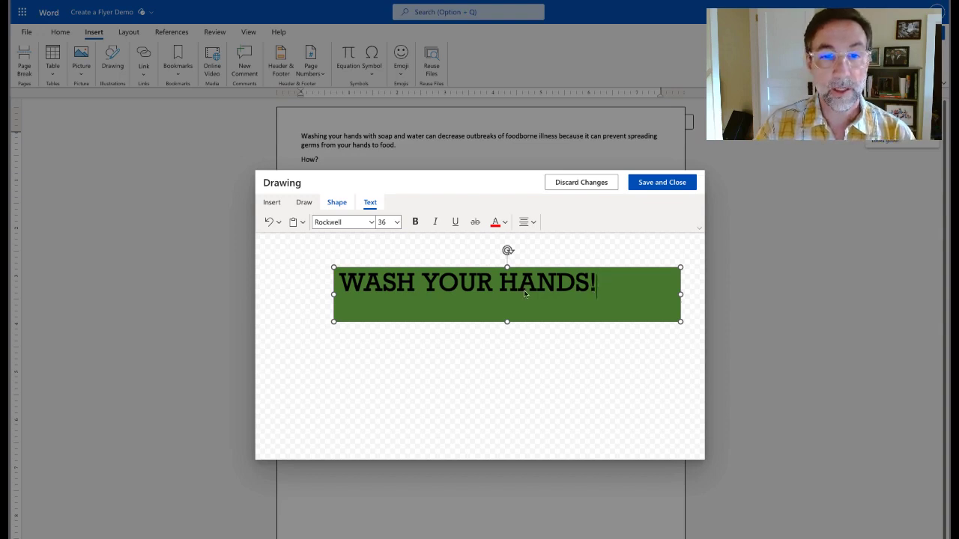
left_click_drag(525, 293, 348, 297)
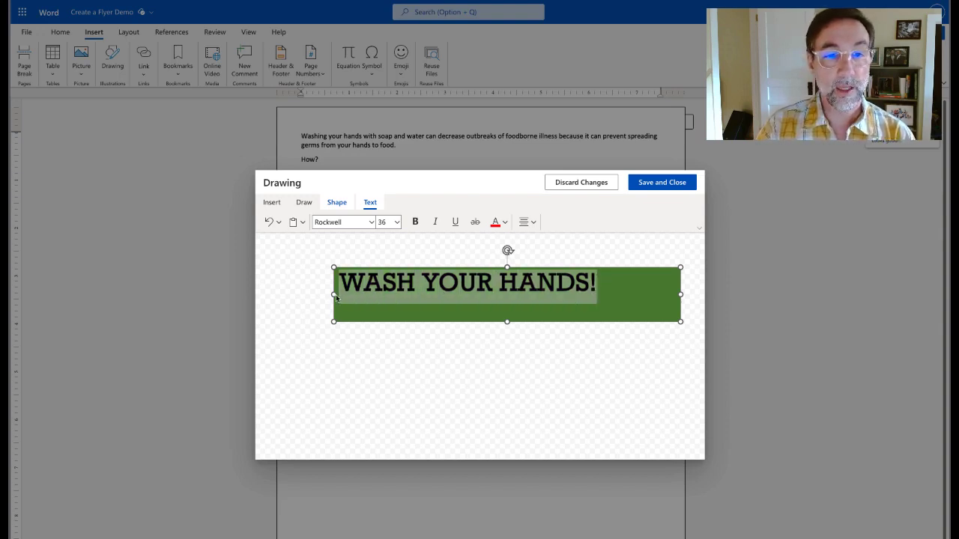
left_click(496, 223)
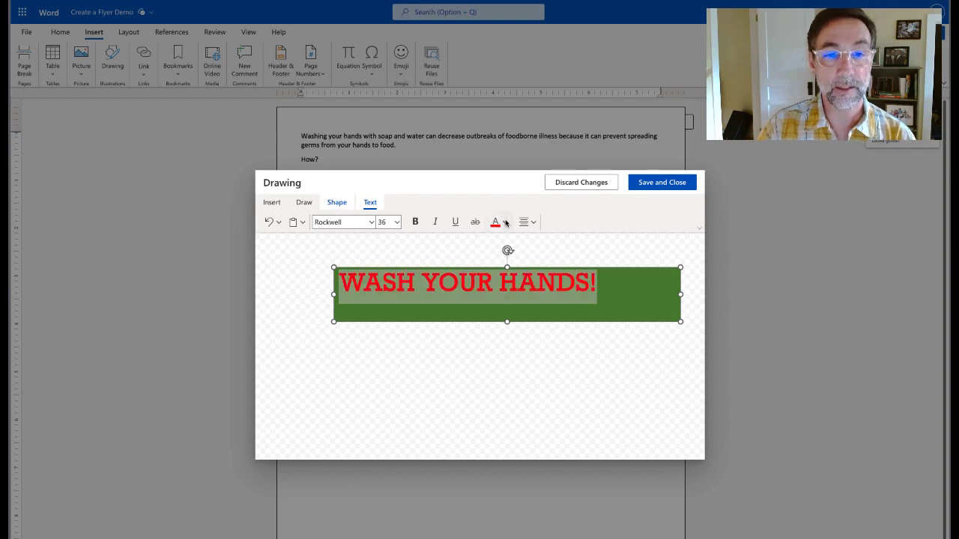
left_click(505, 223)
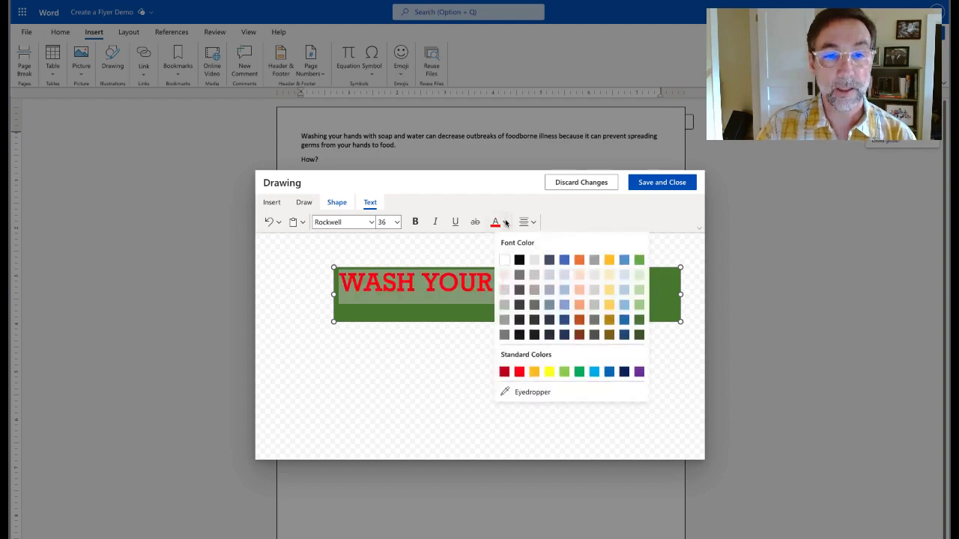
left_click(504, 260)
left_click(615, 309)
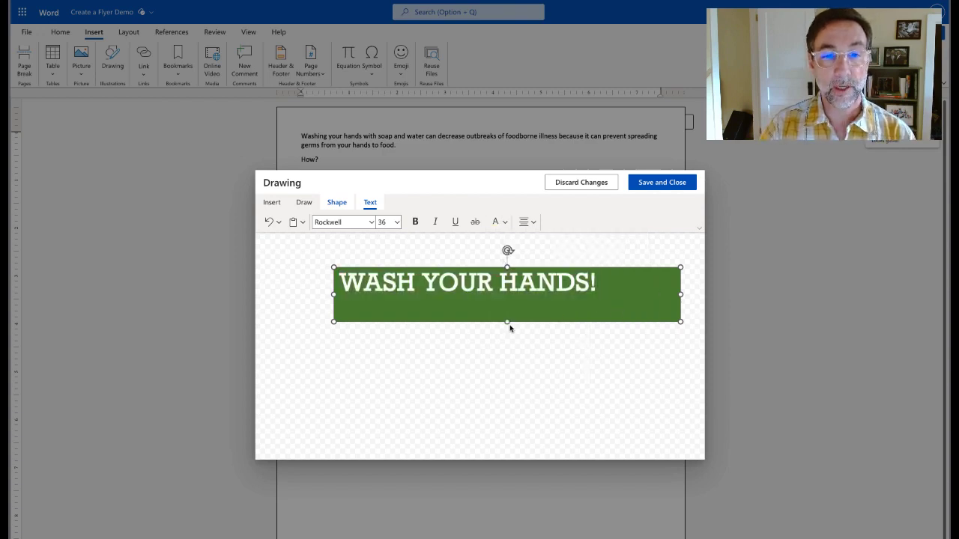
Step: Shorten the green "WASH YOUR HANDS!" text box to the height of its single text line and widen it slightly
left_click_drag(507, 323, 506, 302)
left_click_drag(679, 284, 694, 285)
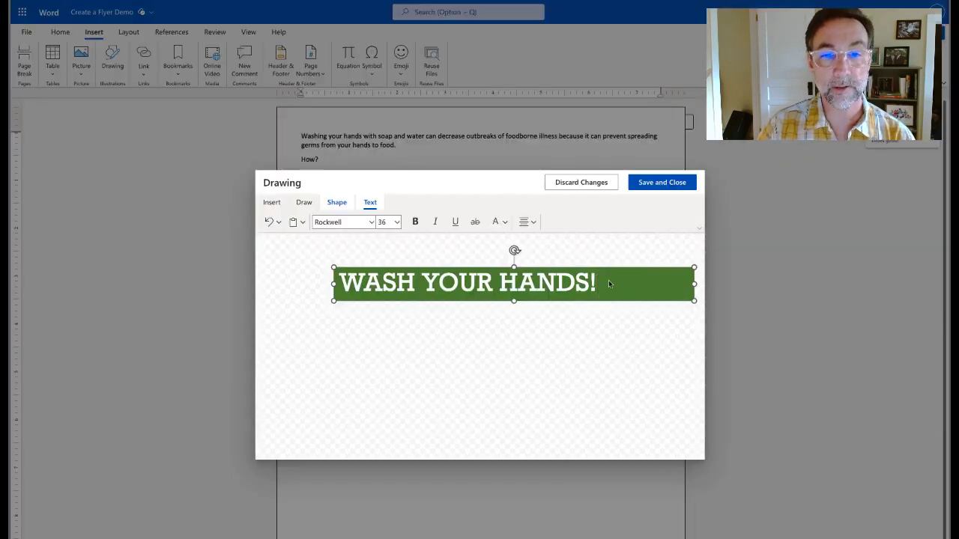
Step: Center the "WASH YOUR HANDS!" text horizontally in its box and save the drawing into the document
left_click_drag(608, 283, 358, 280)
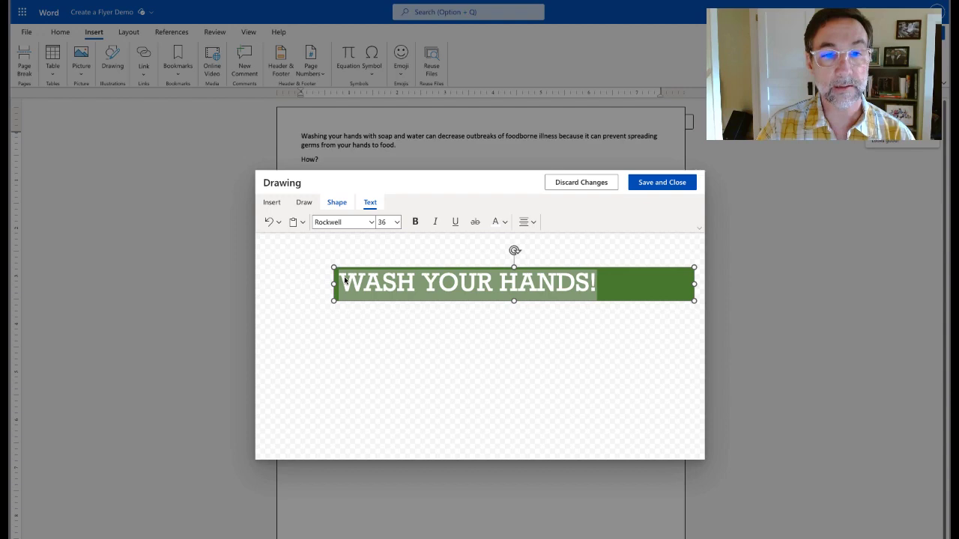
left_click(526, 223)
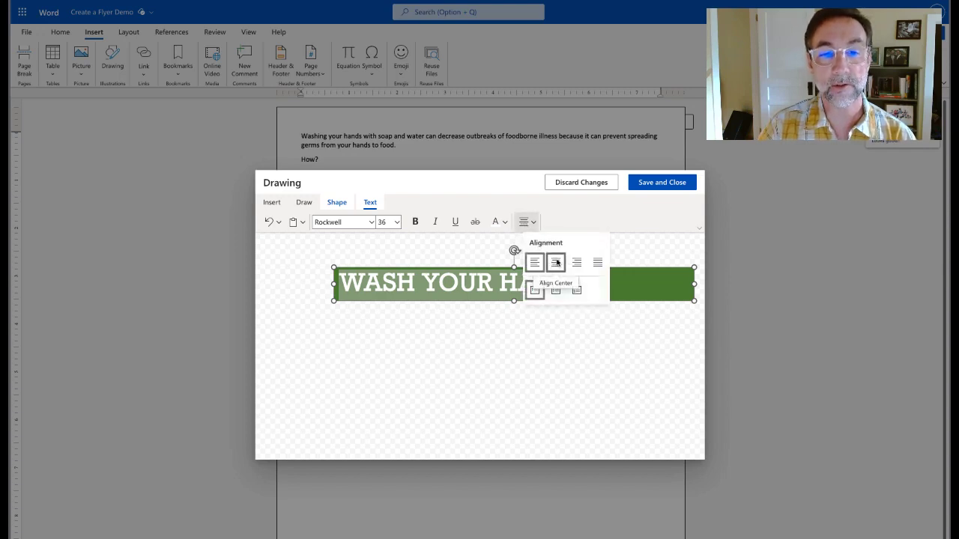
left_click(557, 262)
left_click(563, 341)
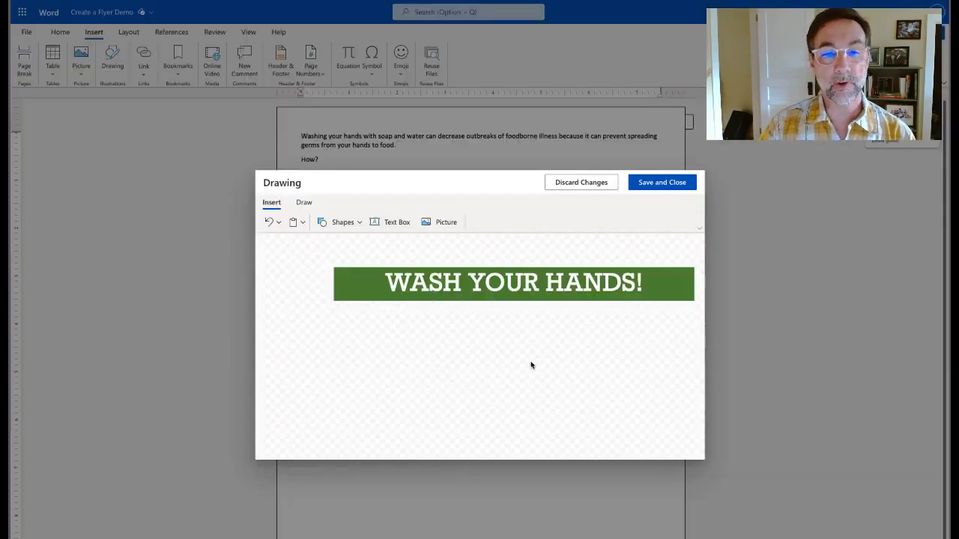
left_click(659, 185)
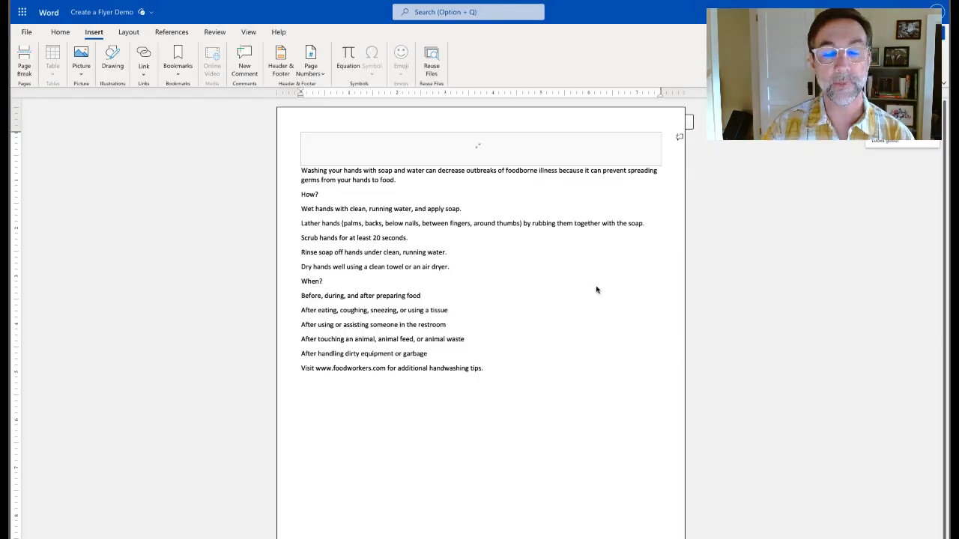
left_click(485, 435)
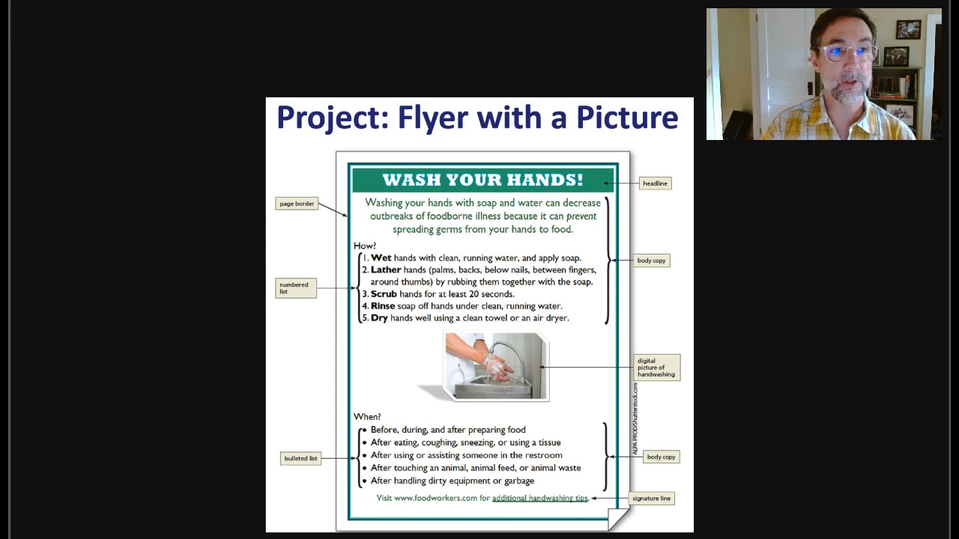
Step: Insert one blank line above the "Washing your hands" paragraph, one above "How?", and four above "When?"
left_click(291, 2)
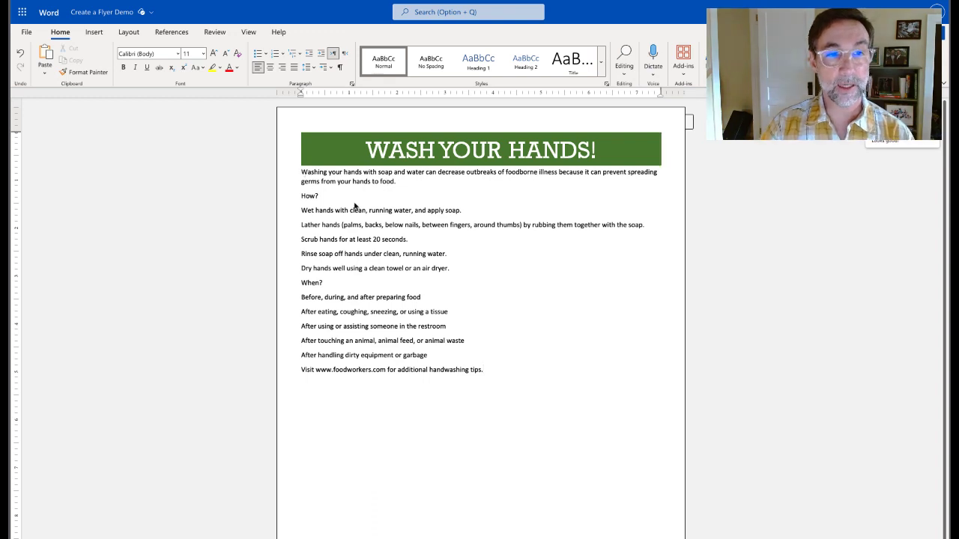
key("Return")
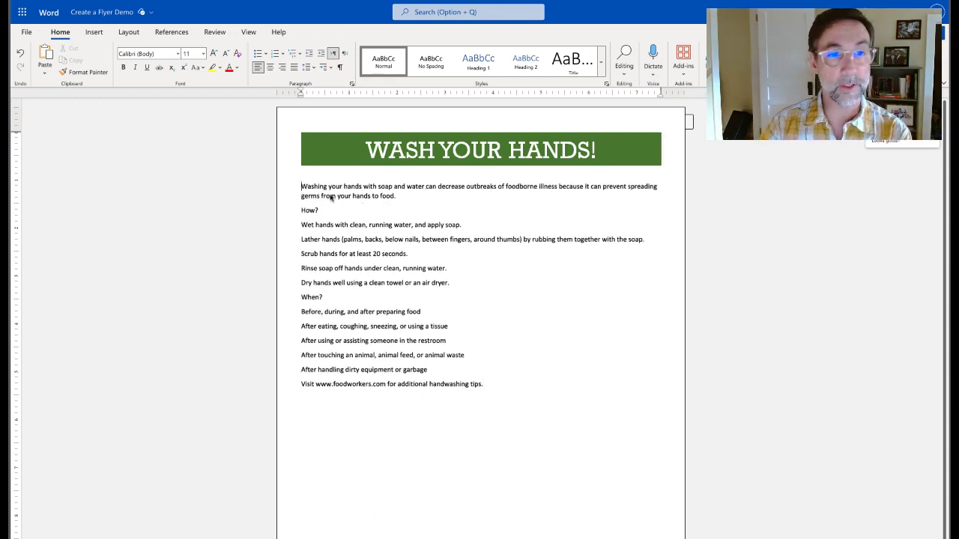
key("Return")
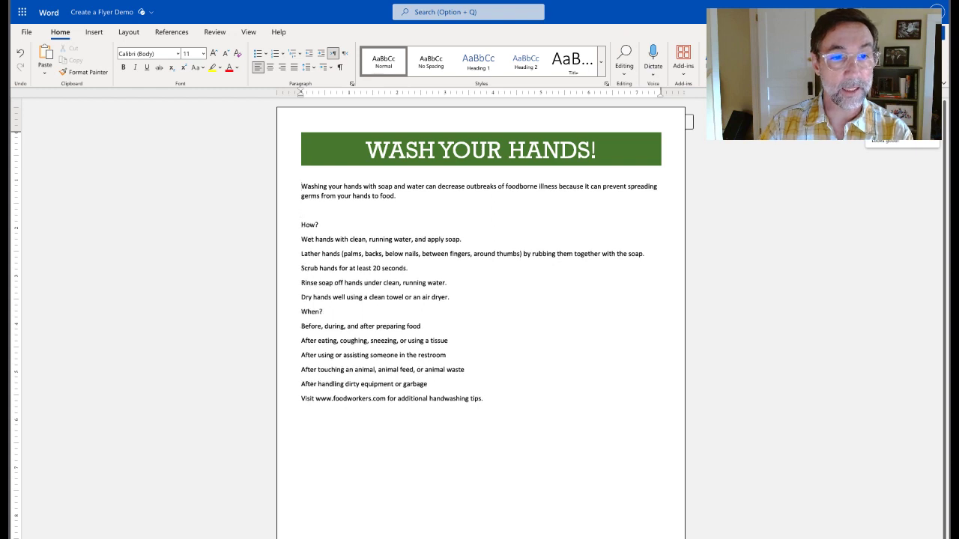
left_click(302, 312)
key("Return")
key("Return")
key("Return")
key("Return")
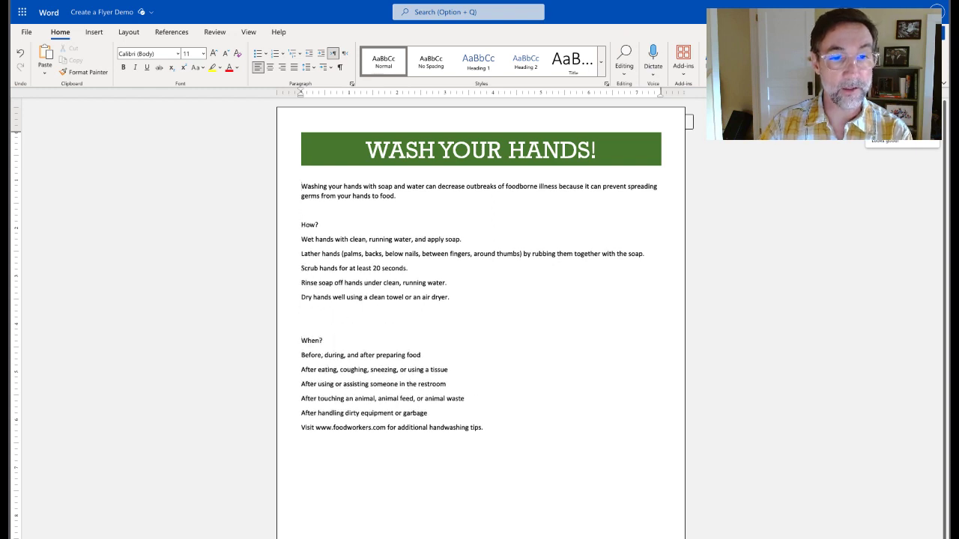
scroll(421, 429, "down", 1)
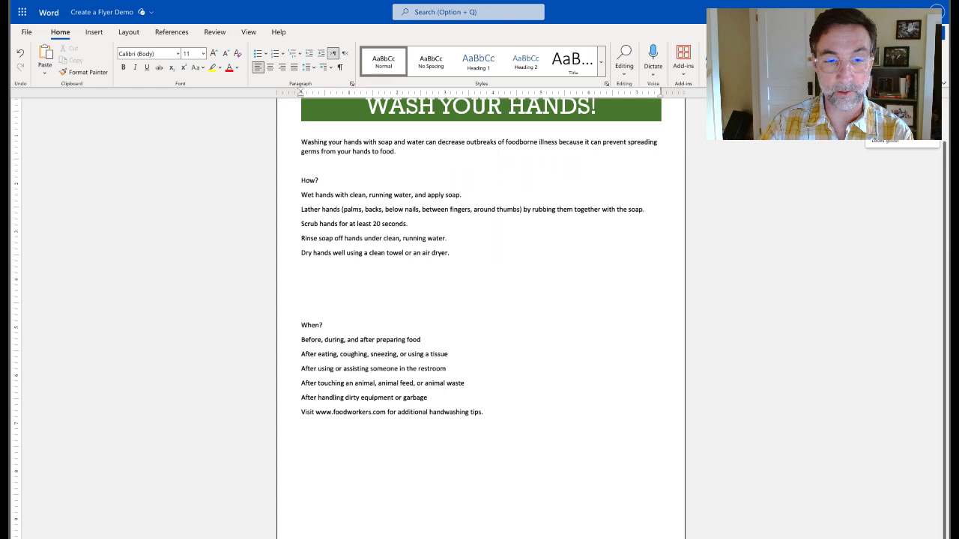
key("super+minus")
key("super+minus")
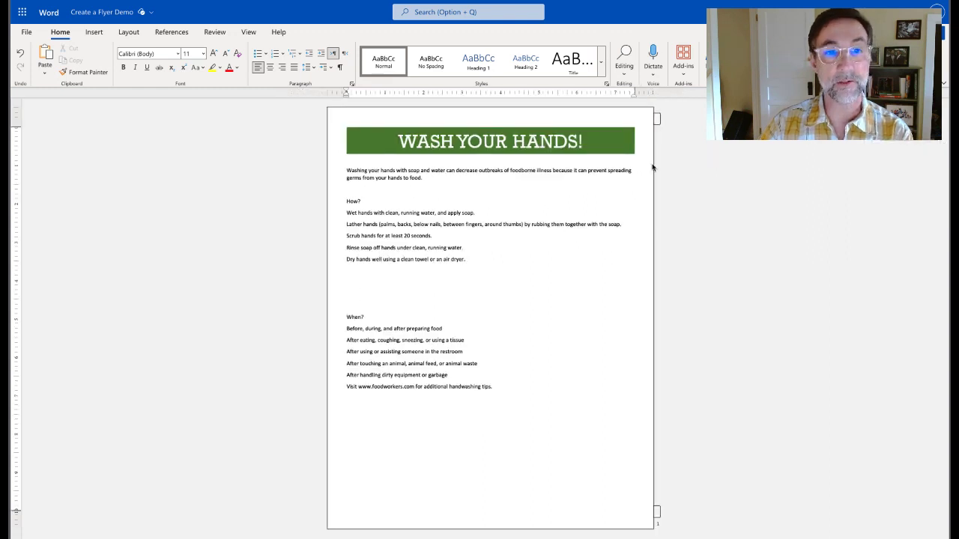
left_click(347, 387)
key("Return")
key("Return")
key("Return")
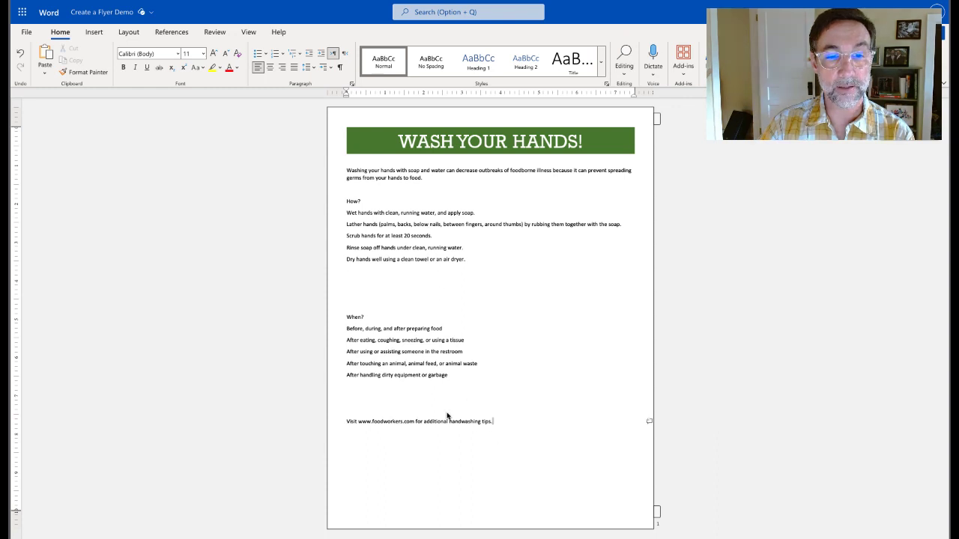
Step: Try font size 20 on all the text below the banner, check how it fits the page, and undo it
left_click_drag(493, 421, 343, 171)
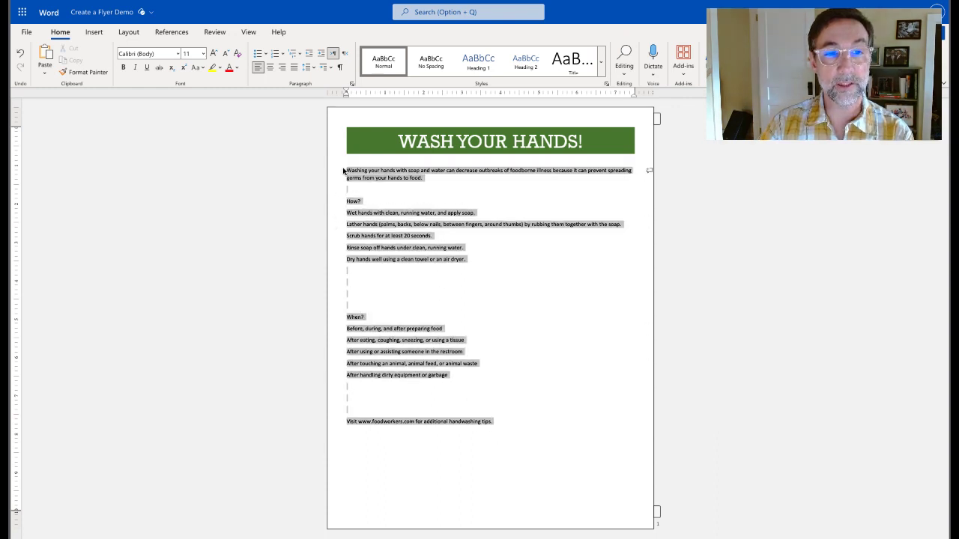
left_click(203, 53)
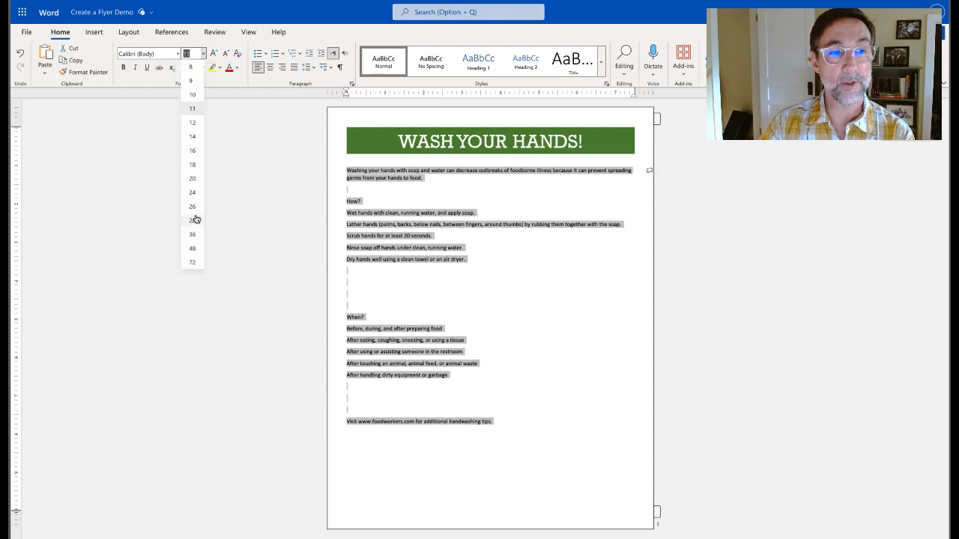
left_click(194, 180)
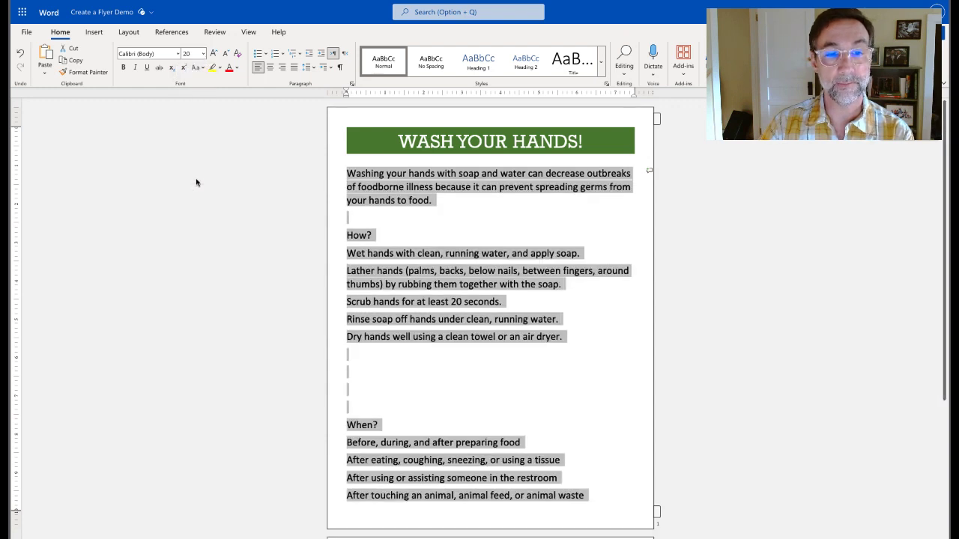
left_click(535, 462)
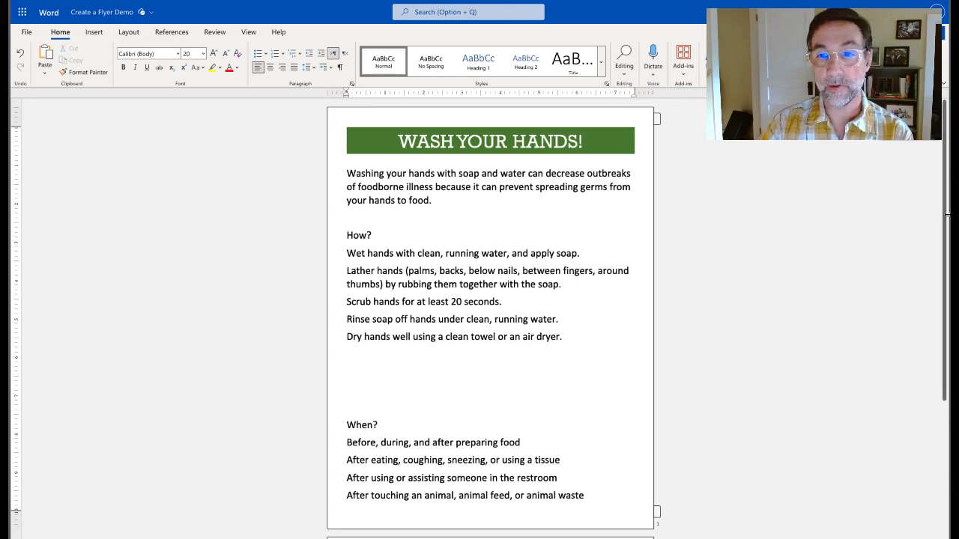
left_click_drag(944, 221, 935, 347)
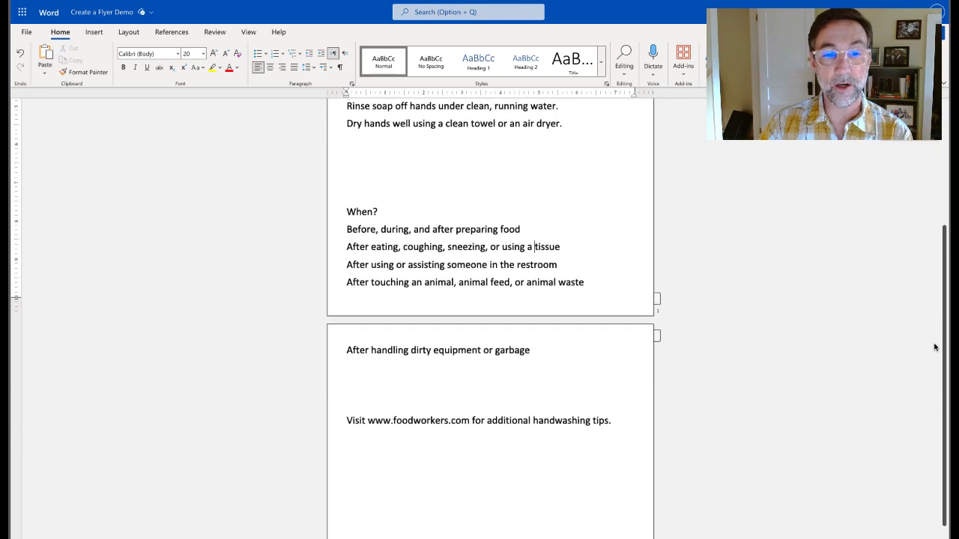
scroll(929, 367, "up", 3)
scroll(921, 409, "down", 2)
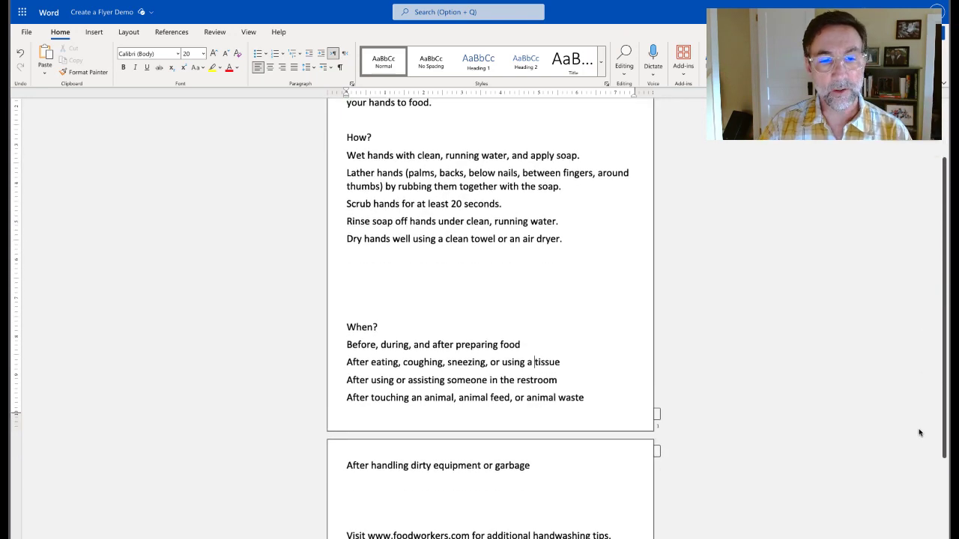
scroll(913, 374, "up", 3)
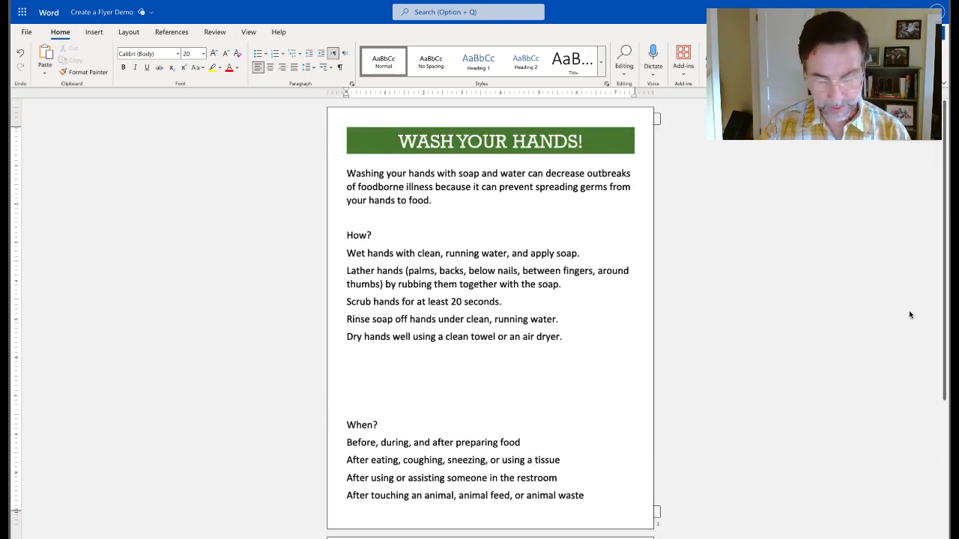
key("ctrl+a")
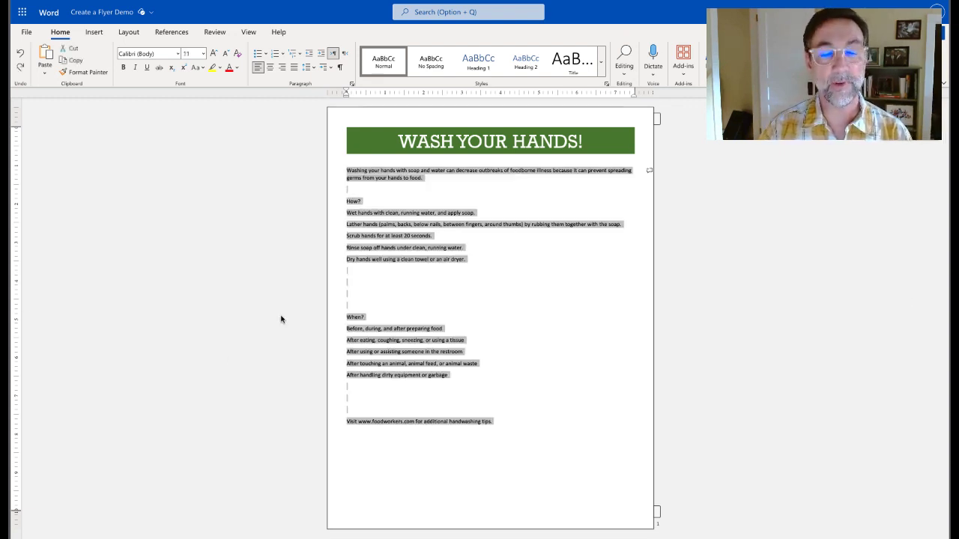
Step: Try font size 18 on all the text below the banner and settle on size 16
left_click(201, 54)
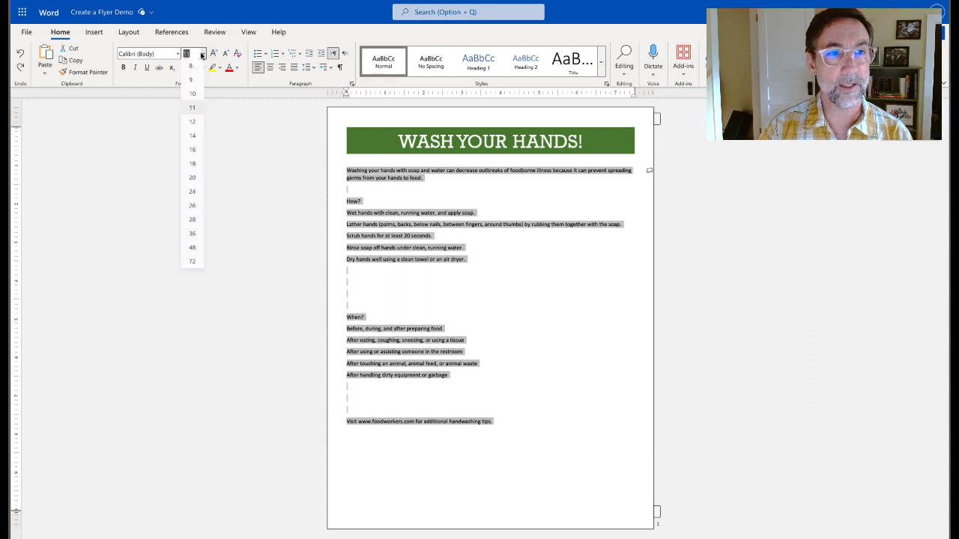
left_click(200, 164)
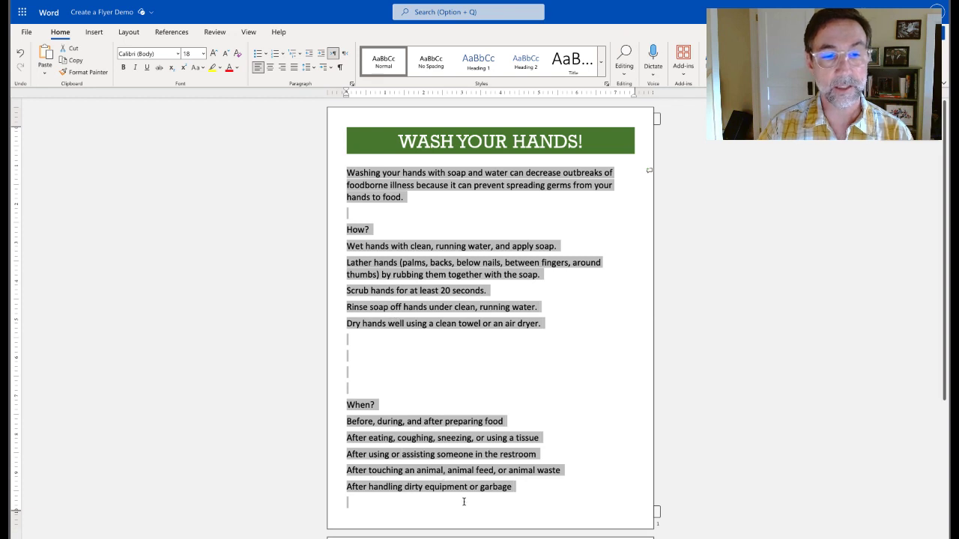
left_click(204, 54)
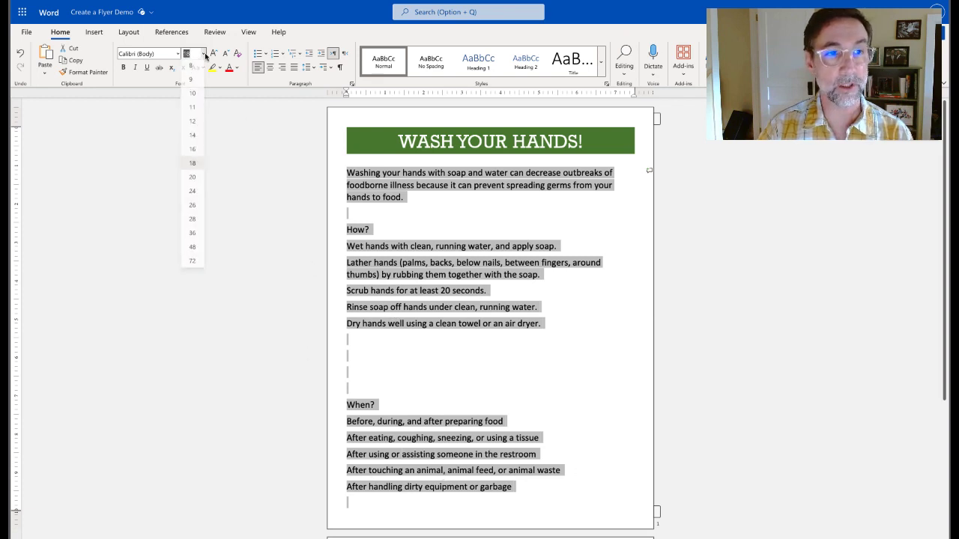
left_click(193, 150)
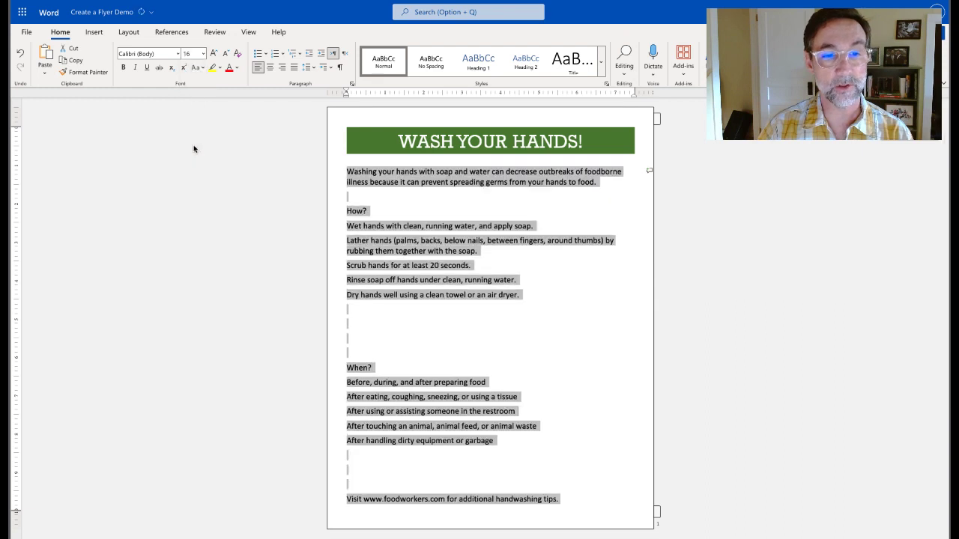
left_click(603, 411)
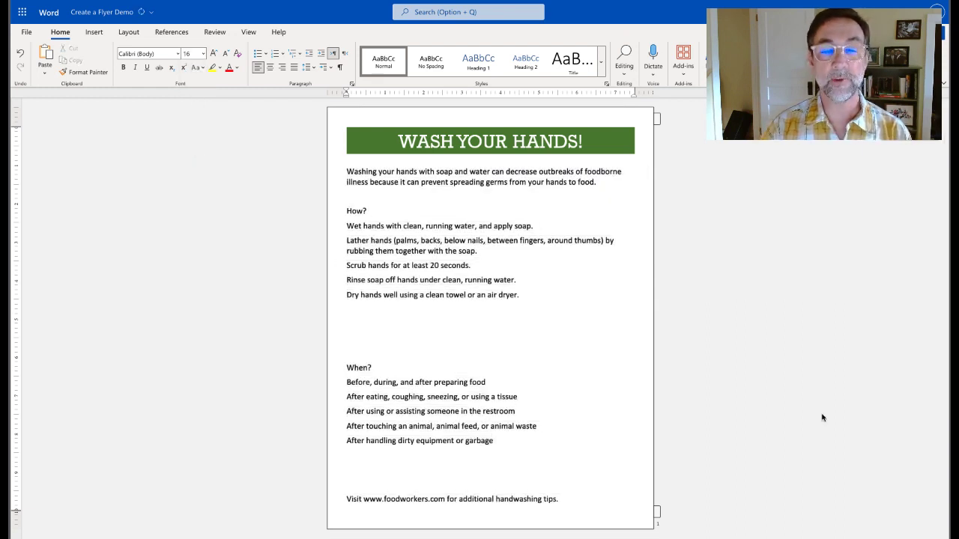
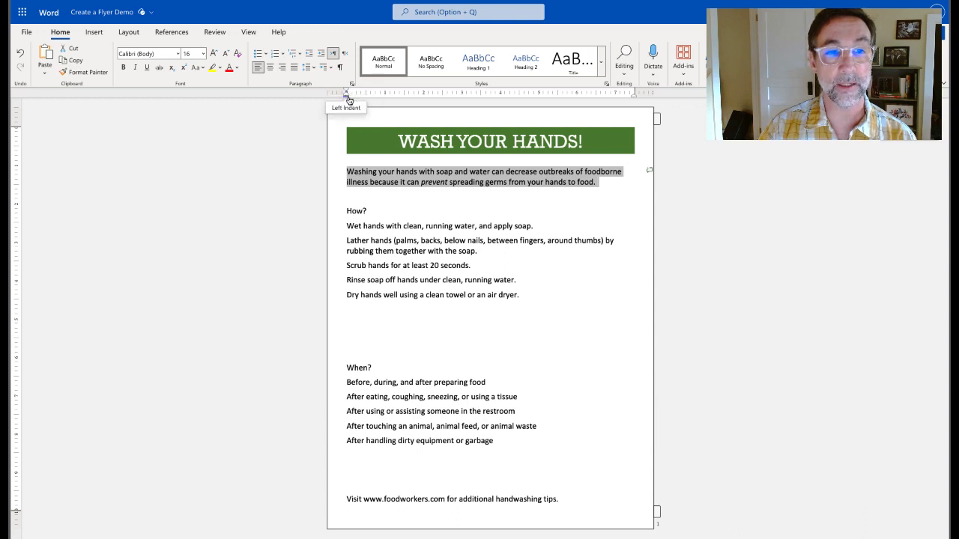
Step: Indent the "Washing your hands" paragraph by about 0.65 inch from both the left and the right margin
left_click_drag(346, 99, 374, 101)
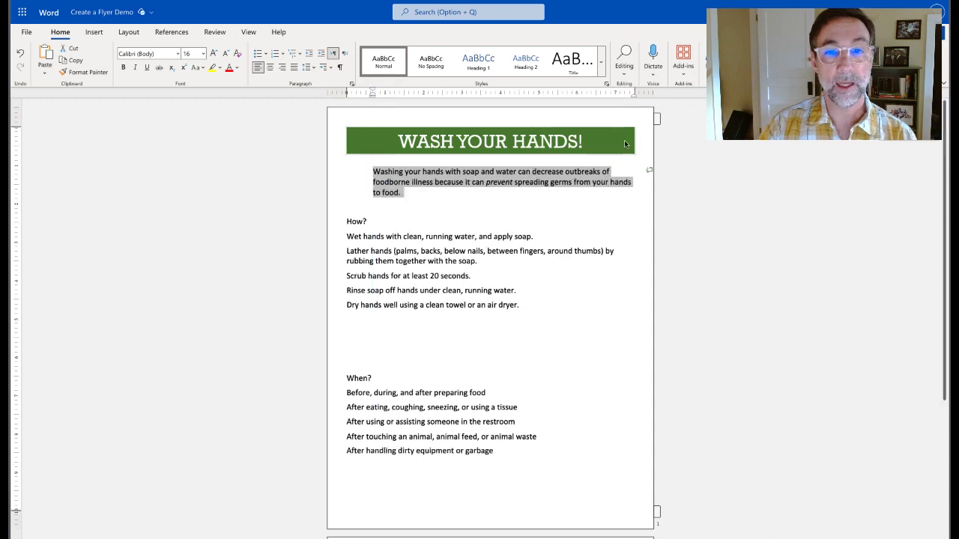
left_click_drag(633, 98, 611, 101)
left_click(549, 222)
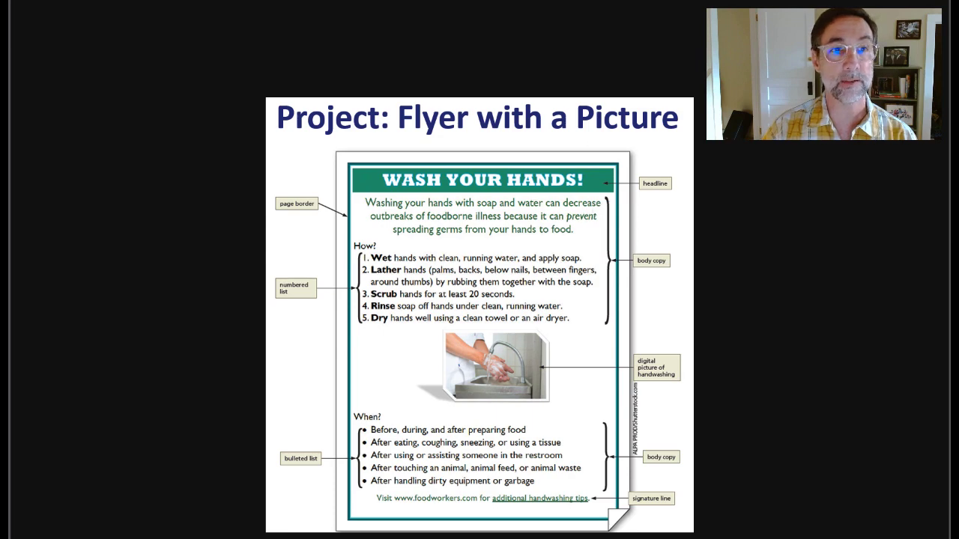
Step: Set the font size of the indented "Washing your hands" paragraph to 18
left_click(466, 1)
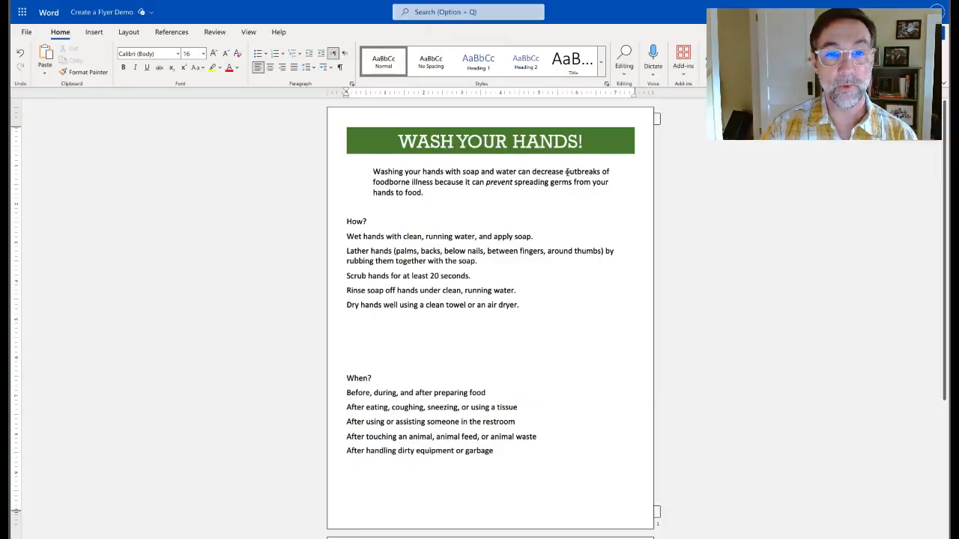
left_click_drag(429, 194, 373, 173)
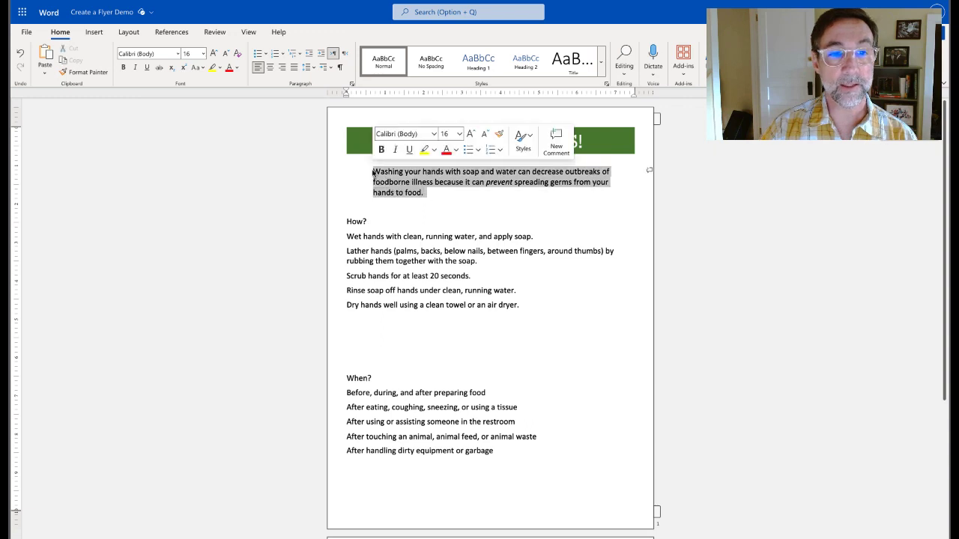
left_click(204, 53)
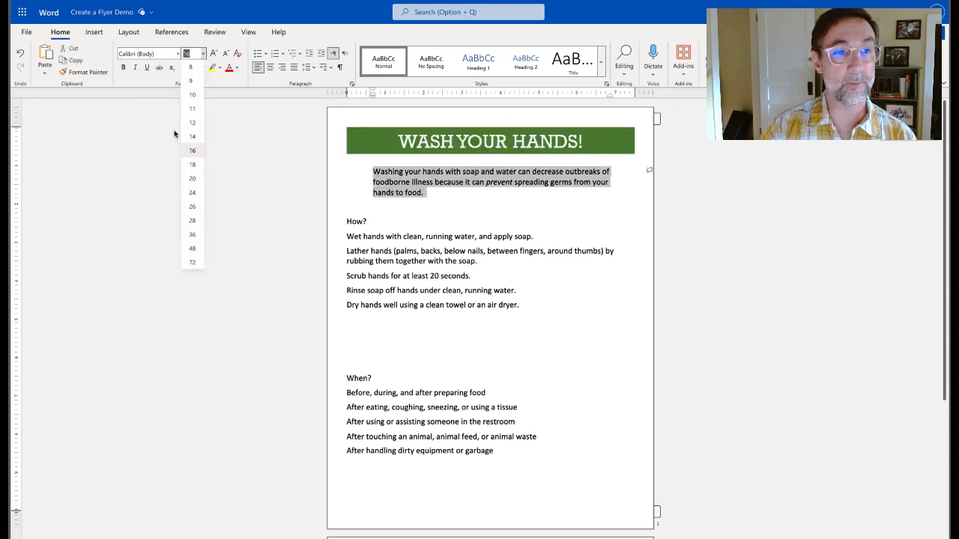
left_click(192, 168)
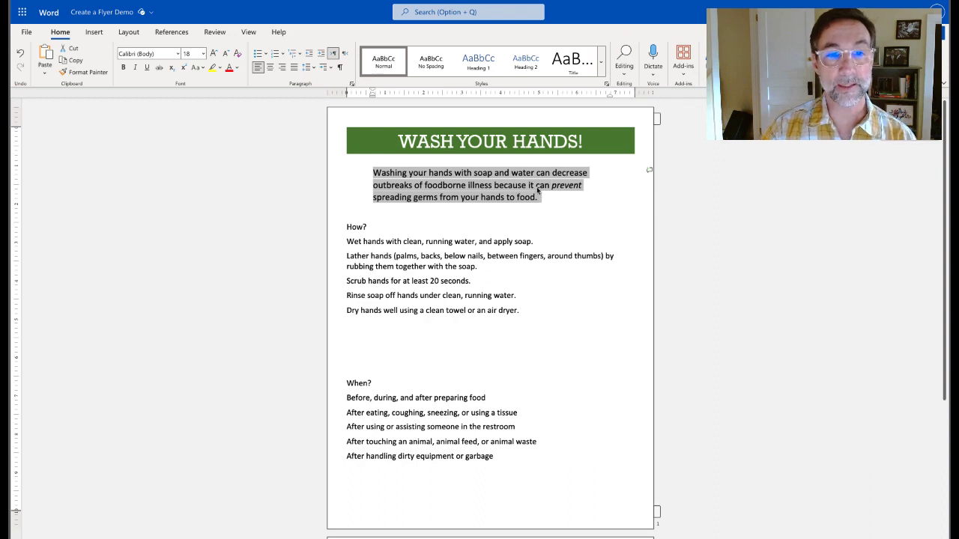
left_click(574, 227)
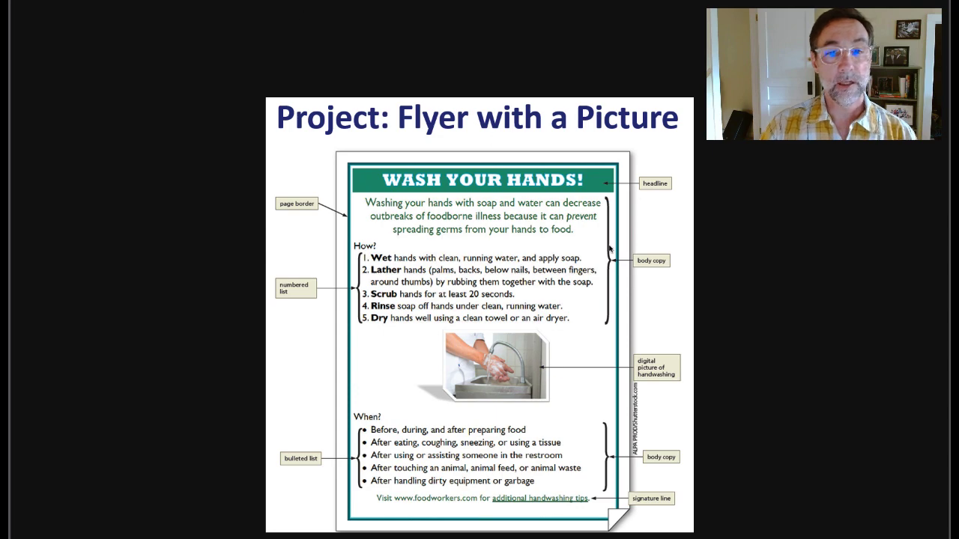
key("ctrl+Tab")
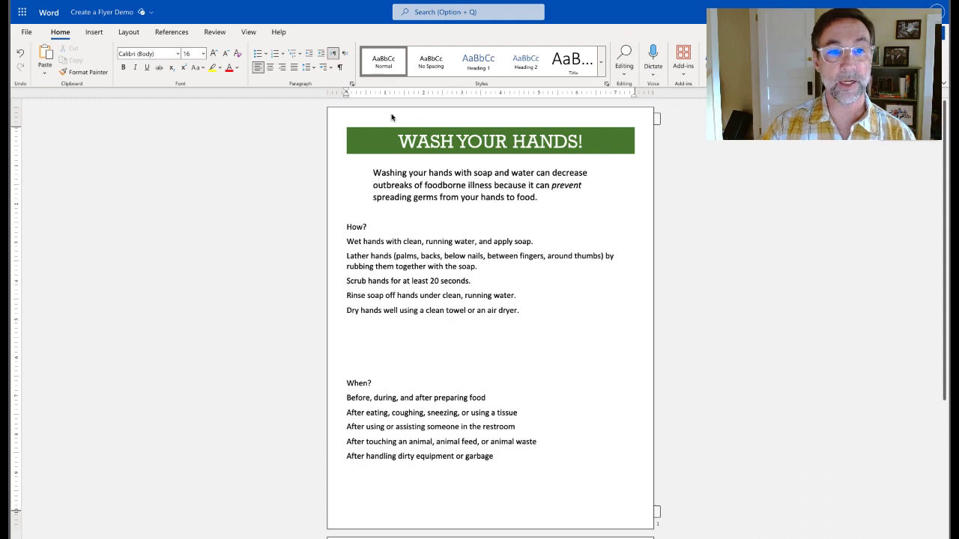
Step: Increase the left indent of the "Washing your hands" paragraph to about 1.05 inches
left_click_drag(371, 173, 543, 202)
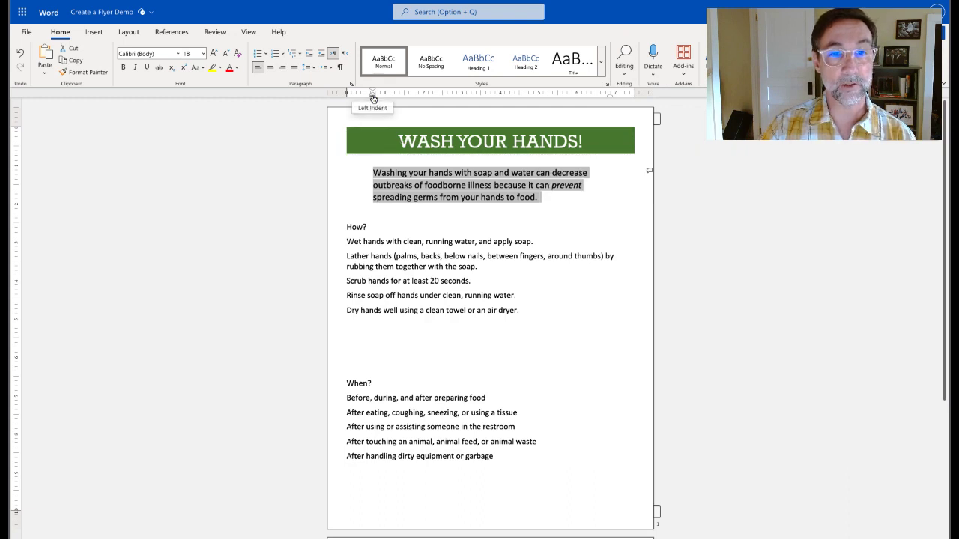
left_click_drag(374, 98, 383, 96)
left_click(572, 227)
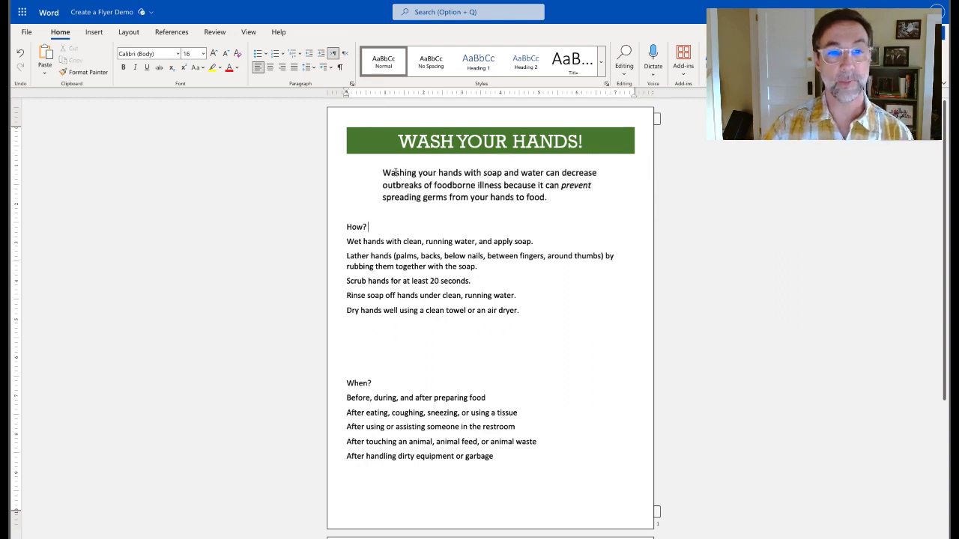
left_click_drag(383, 172, 562, 196)
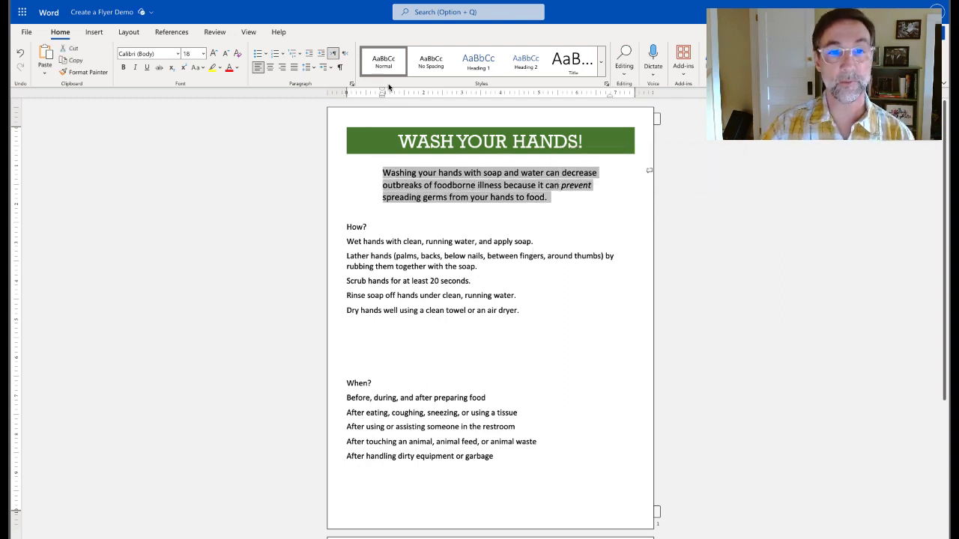
left_click_drag(382, 99, 389, 102)
left_click(571, 228)
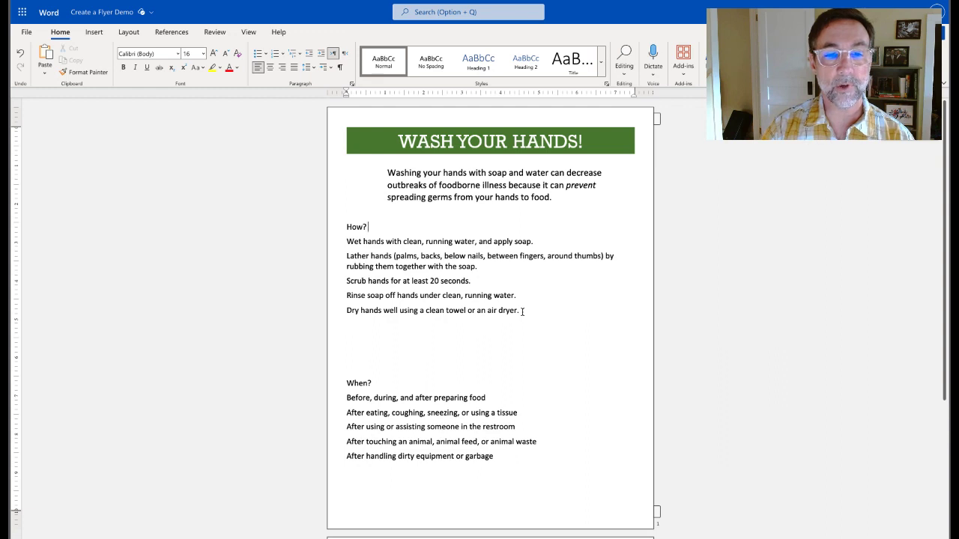
Step: Format the five handwashing instructions under "How?" as a numbered list
left_click_drag(522, 312, 347, 242)
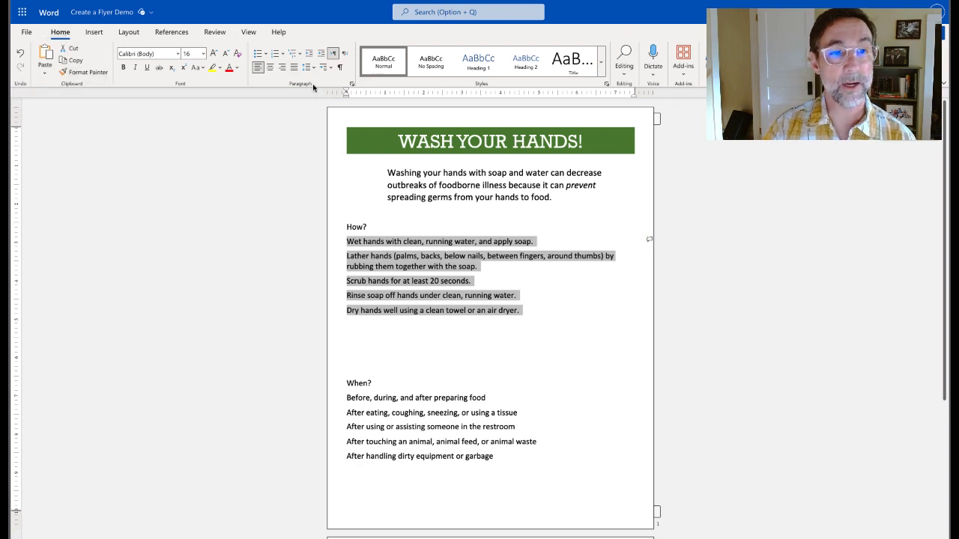
left_click(275, 54)
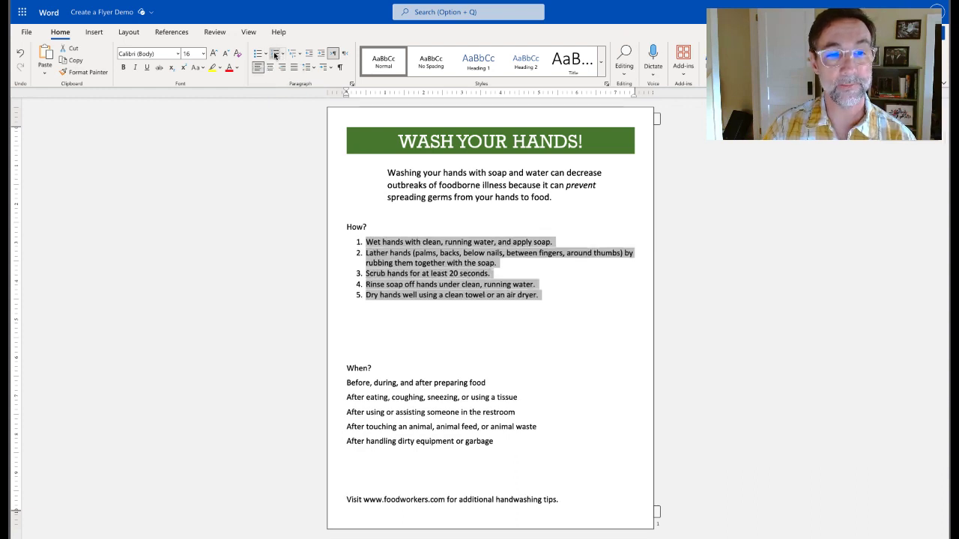
left_click(490, 324)
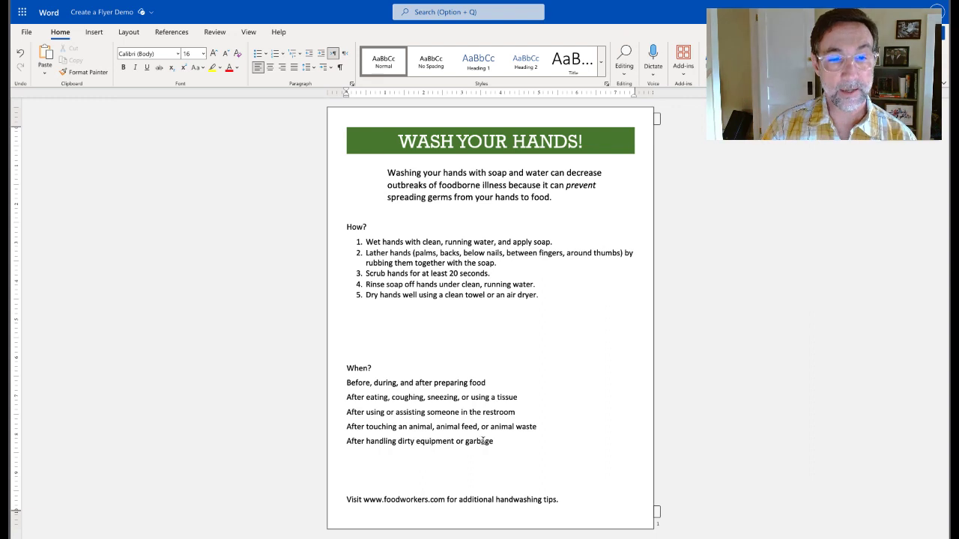
Step: Format the five lines under "When?" as a bulleted list
left_click_drag(499, 442, 341, 383)
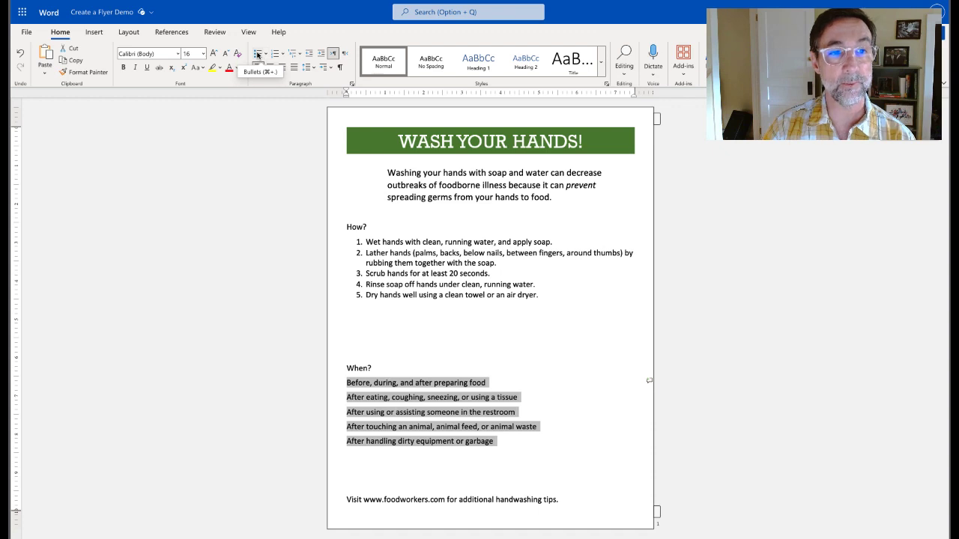
left_click(257, 55)
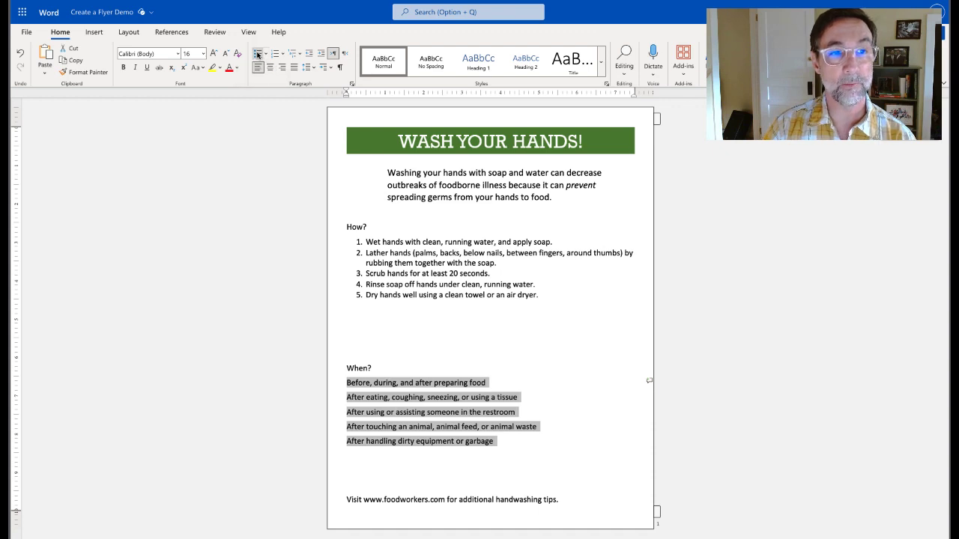
left_click(566, 447)
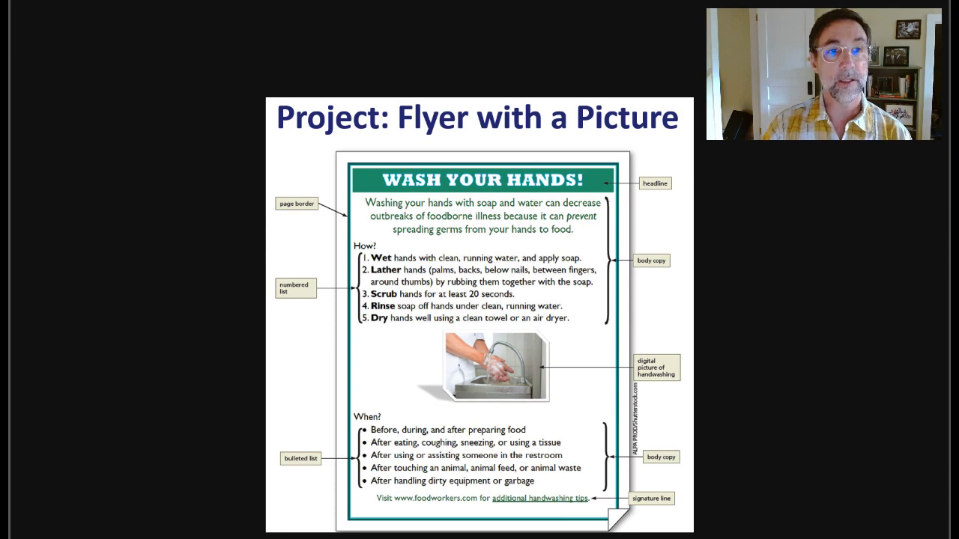
Step: Underline "additional handwashing tips" in the closing line and centre that whole line
left_click(479, 1)
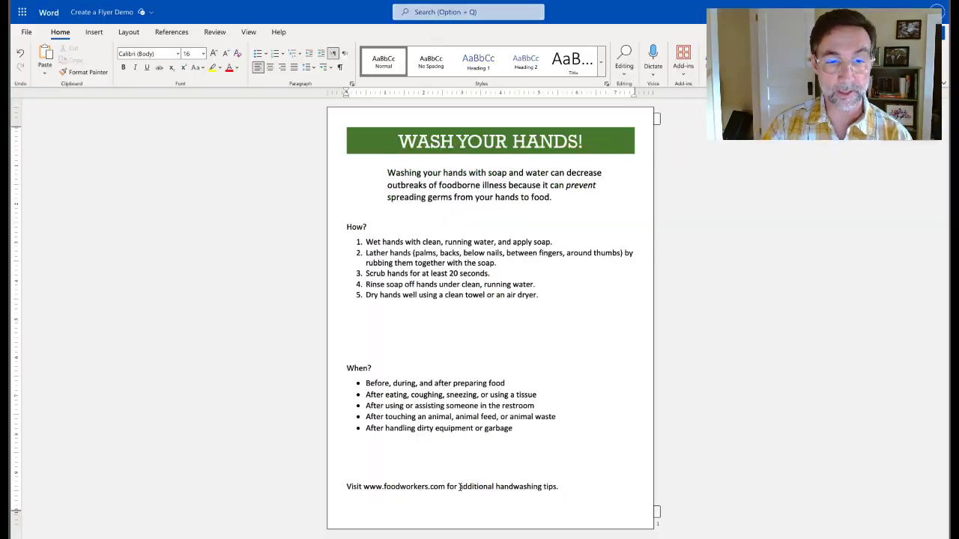
left_click_drag(459, 486, 555, 491)
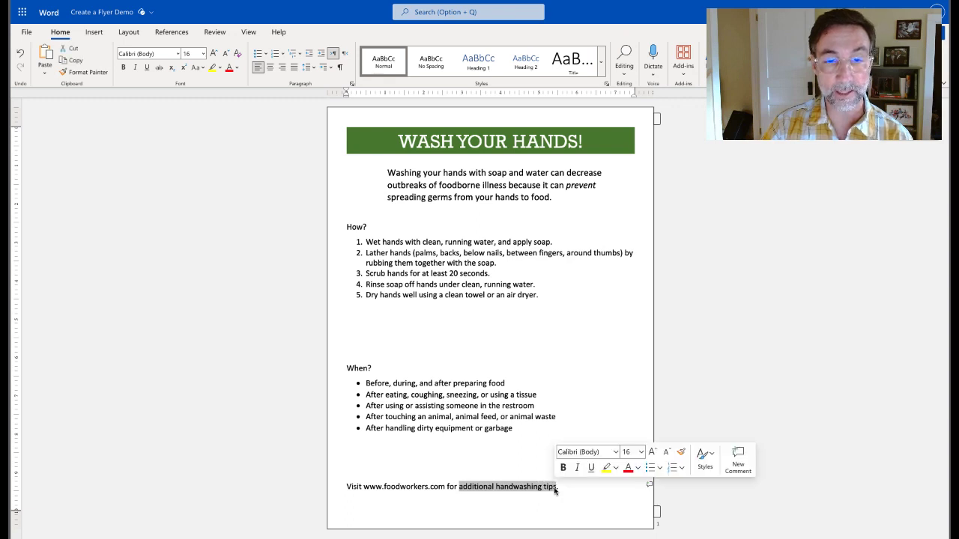
left_click(591, 469)
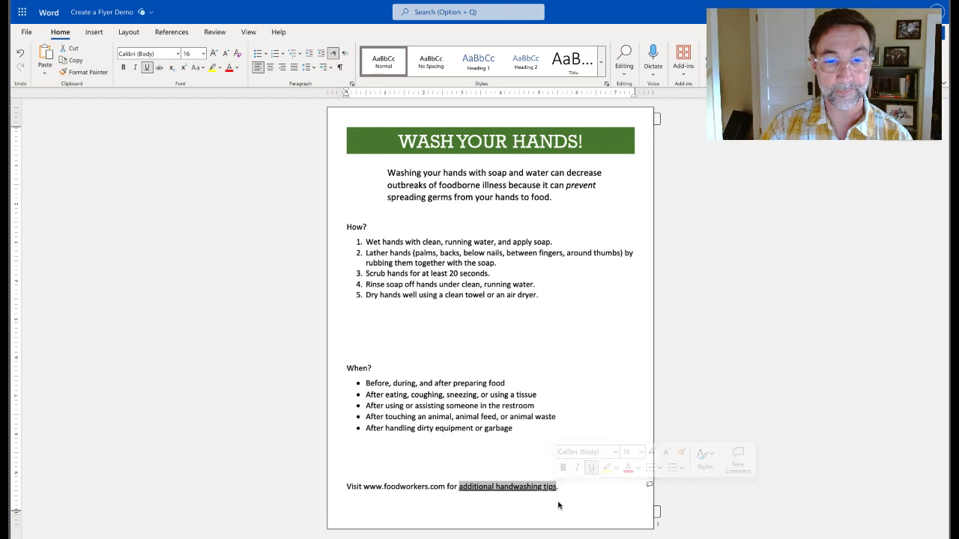
left_click_drag(566, 488, 339, 494)
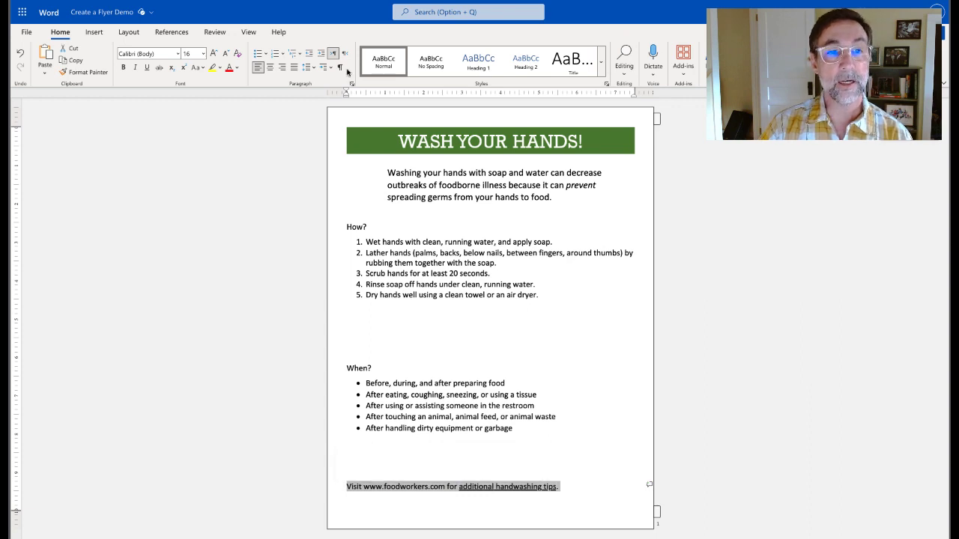
left_click(270, 66)
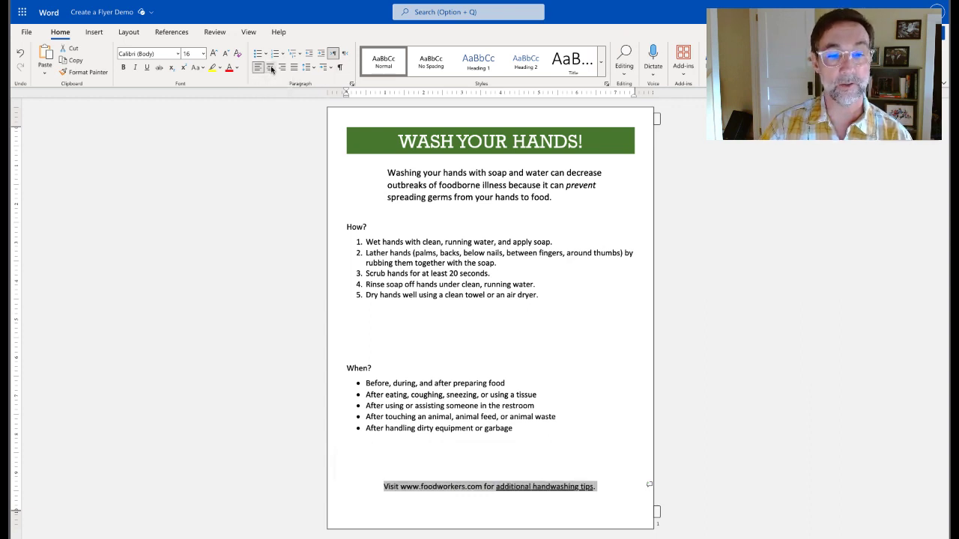
left_click(516, 488)
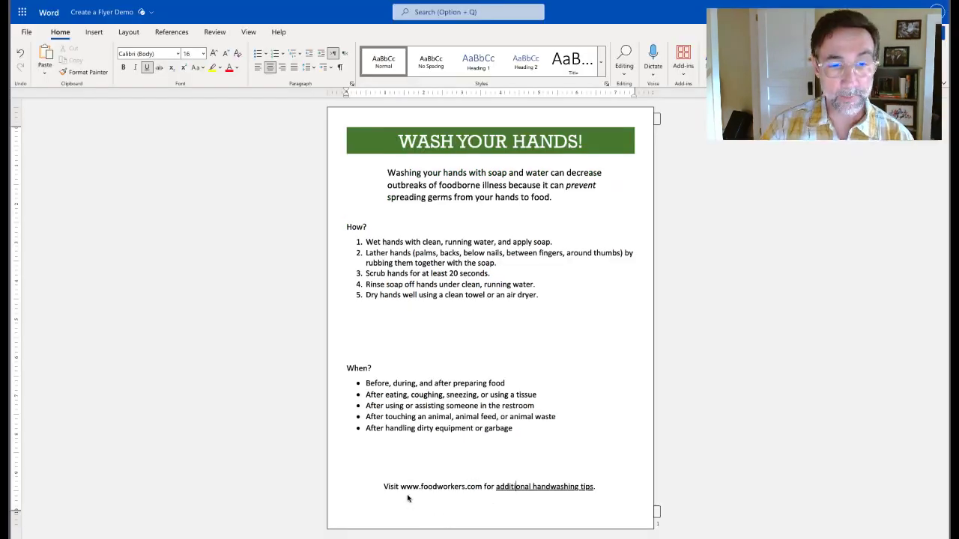
left_click_drag(402, 487, 482, 493)
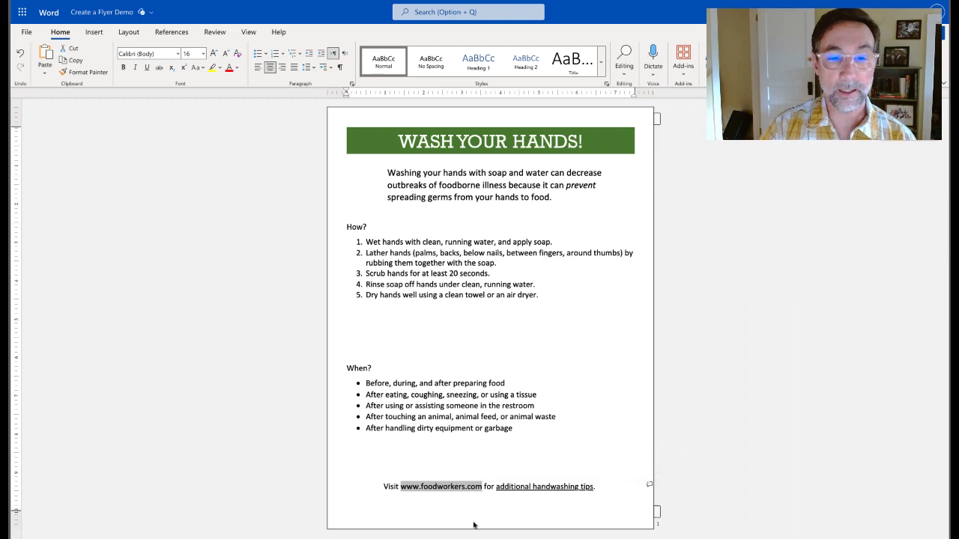
right_click(444, 488)
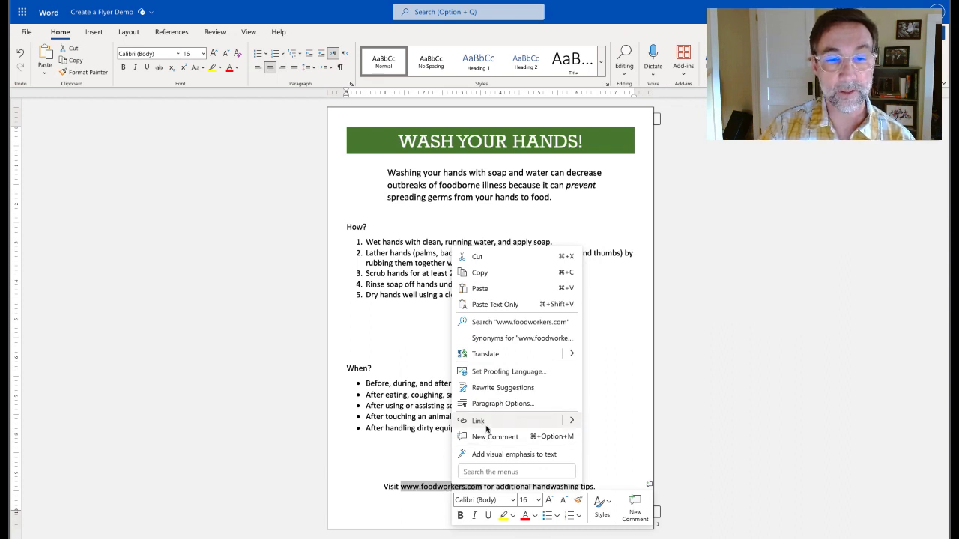
left_click(569, 422)
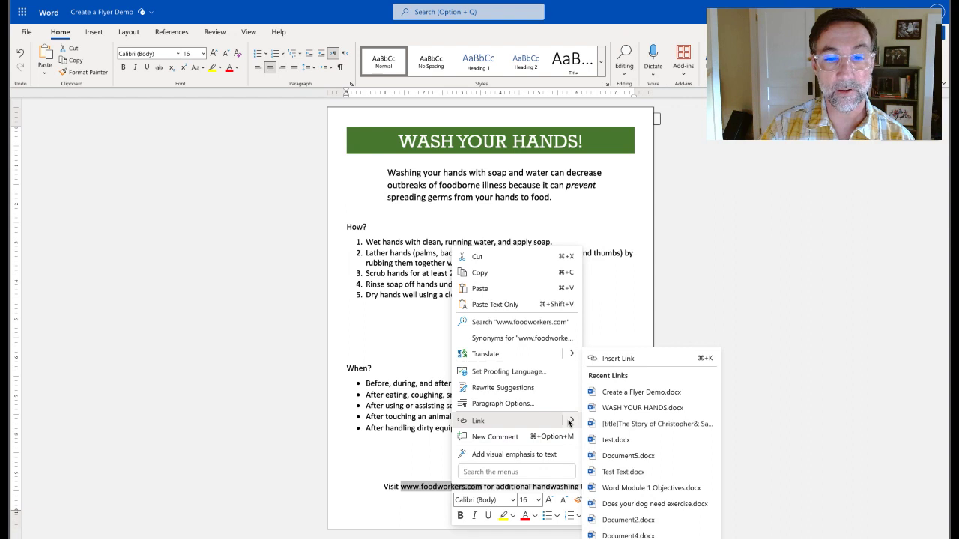
left_click(635, 359)
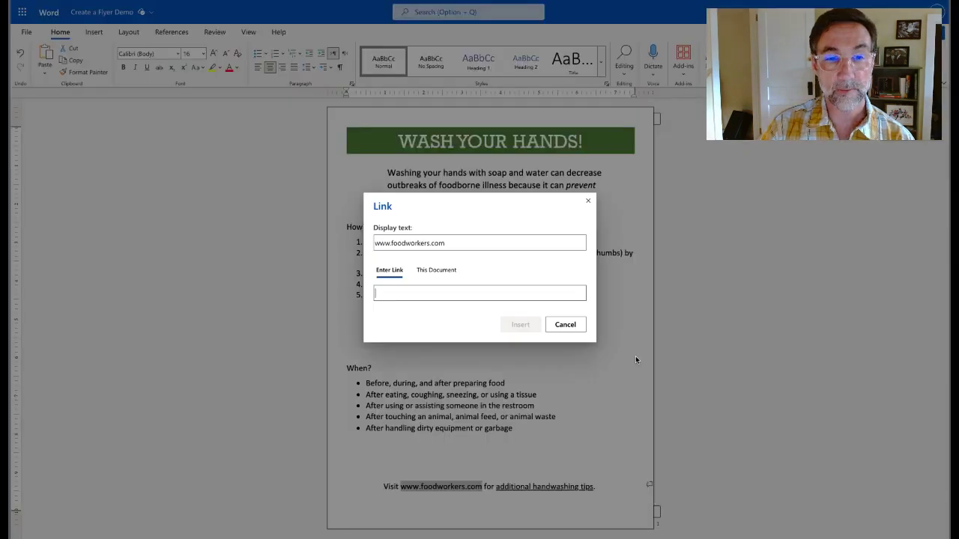
double_click(450, 243)
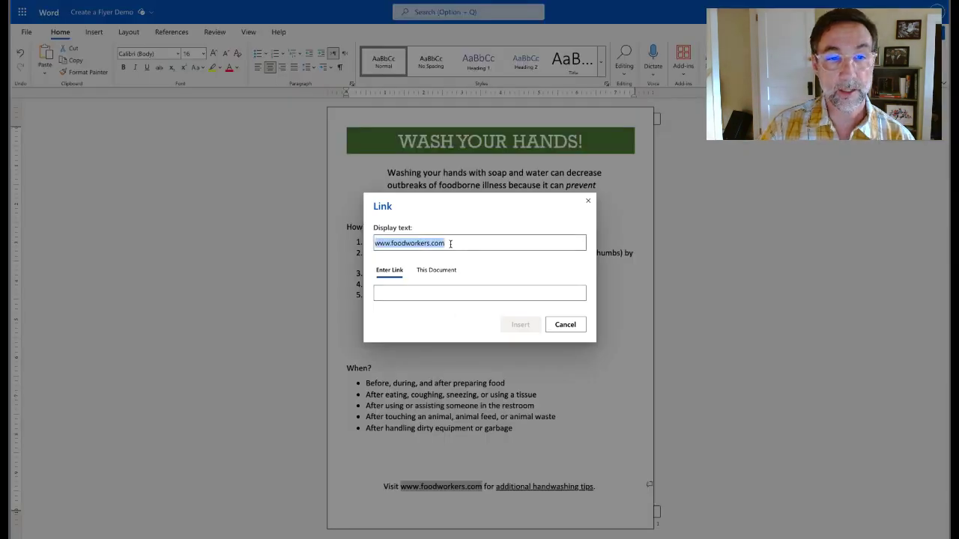
left_click(450, 243)
triple_click(459, 244)
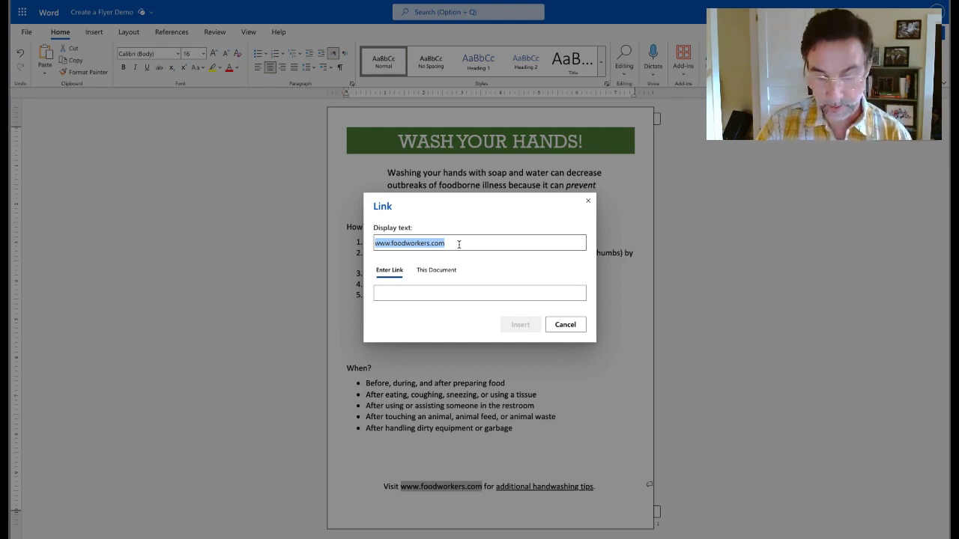
left_click(423, 292)
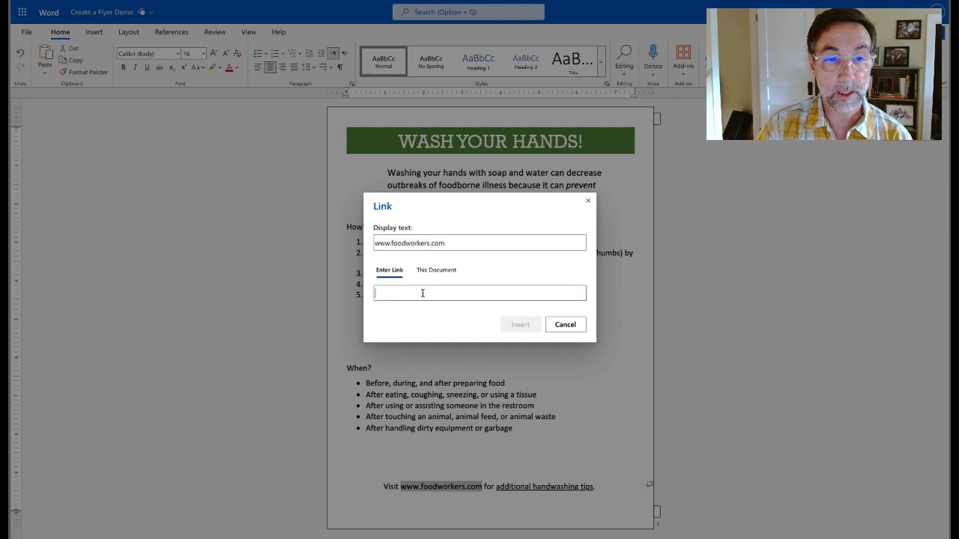
key("ctrl+v")
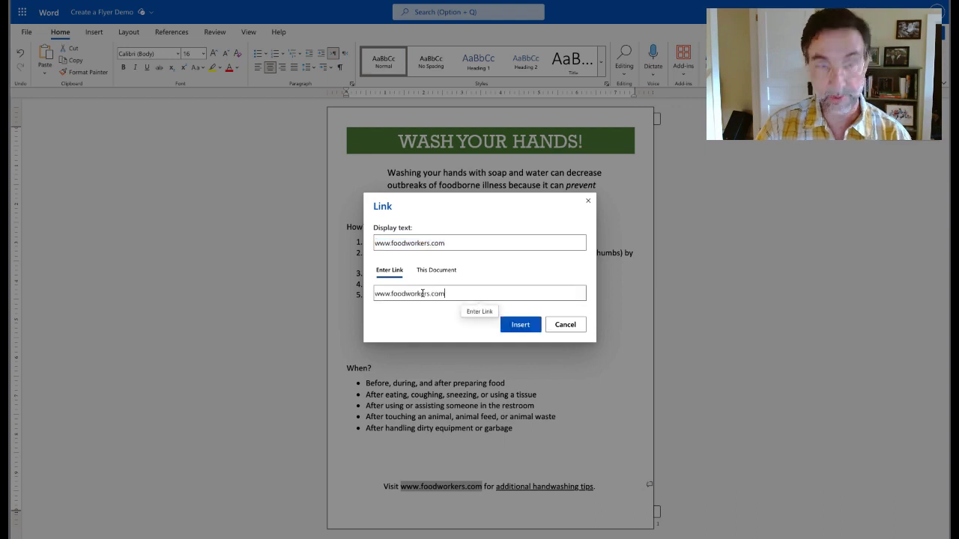
left_click(520, 327)
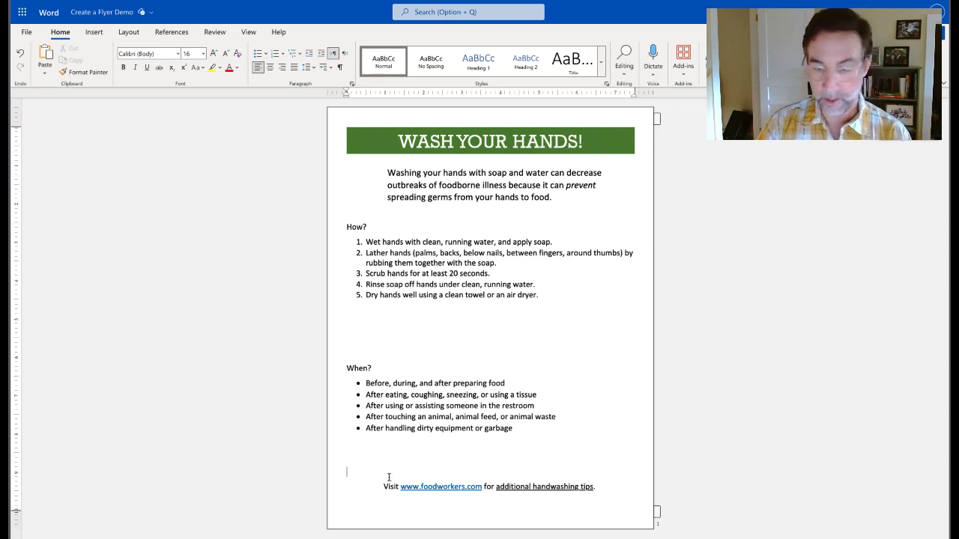
left_click(433, 473)
key("BackSpace")
key("BackSpace")
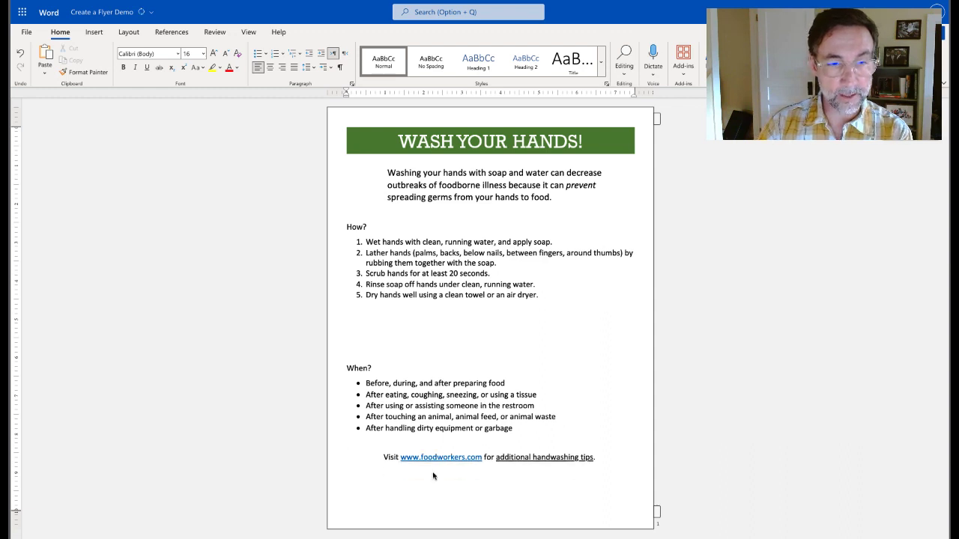
Step: Enlarge the gap above "When?" by a net three blank lines
key("Up")
key("Up")
key("Up")
key("Up")
key("Up")
key("Up")
key("BackSpace")
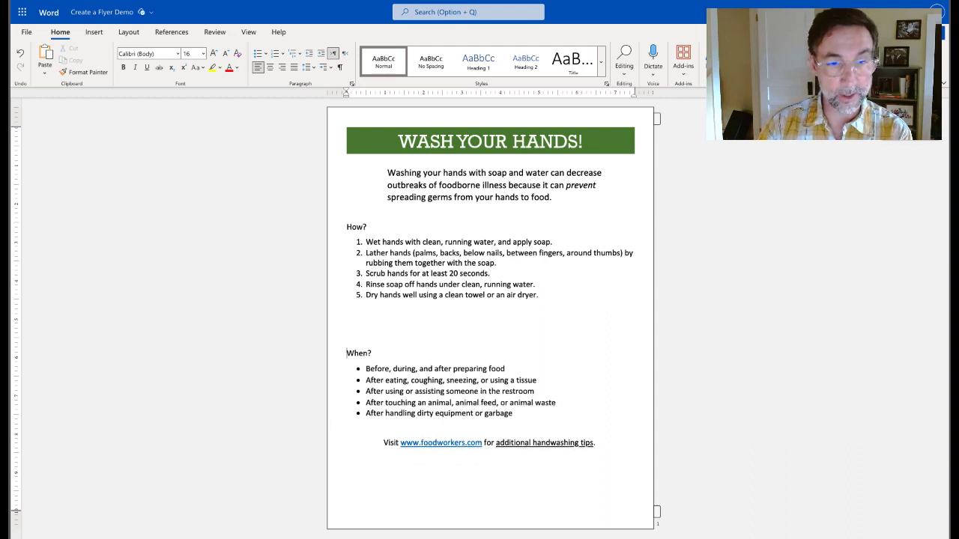
key("Return")
key("Return")
key("Return")
key("Return")
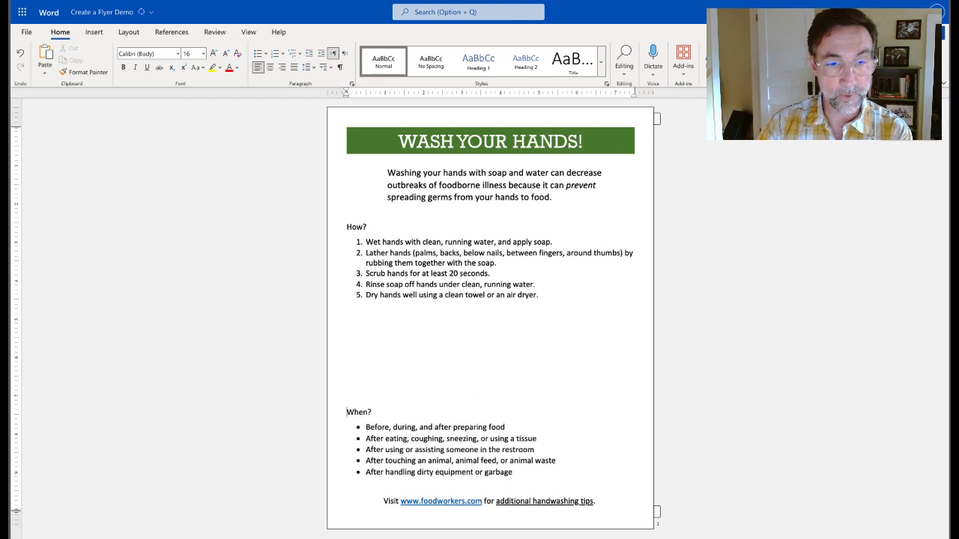
Step: Remove the blank line above "How?" and add a net one blank line above "When?"
left_click(346, 226)
key("BackSpace")
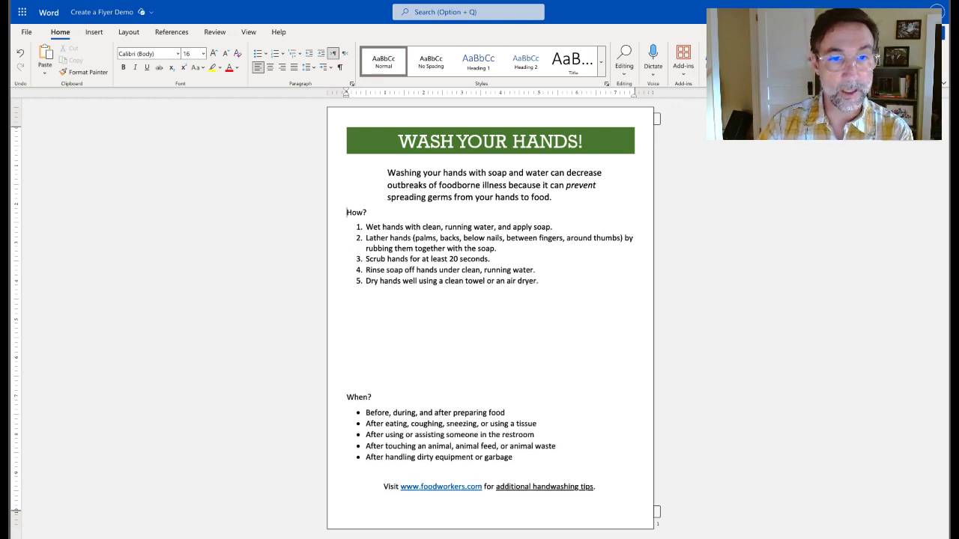
left_click(347, 397)
key("BackSpace")
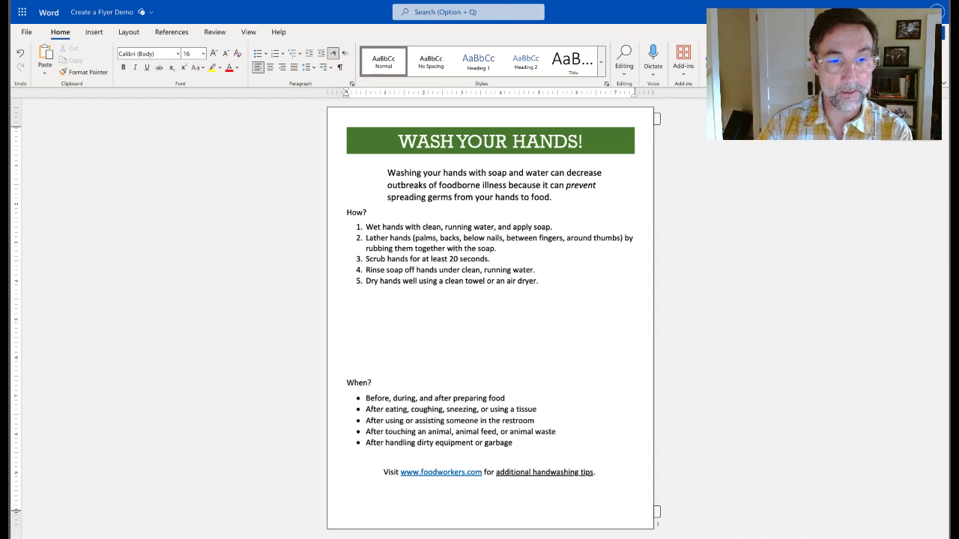
key("Return")
key("Return")
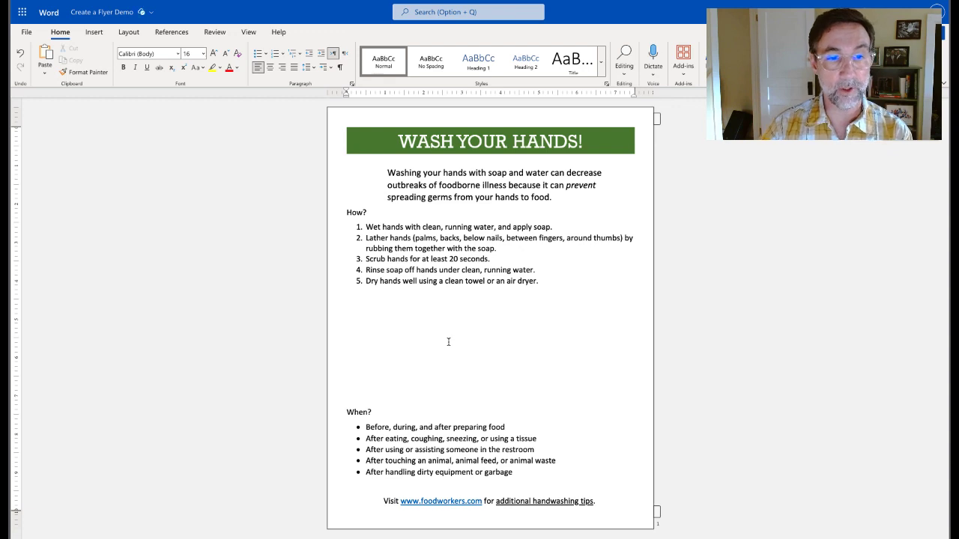
Step: With the insertion point in the gap above "When?", browse the stock images and search them for "wash hands"
left_click(353, 355)
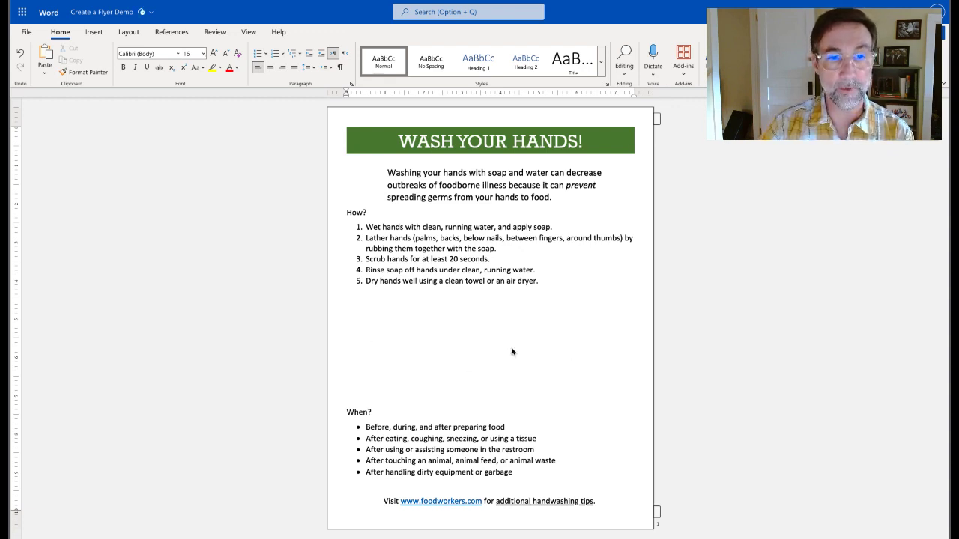
left_click(95, 33)
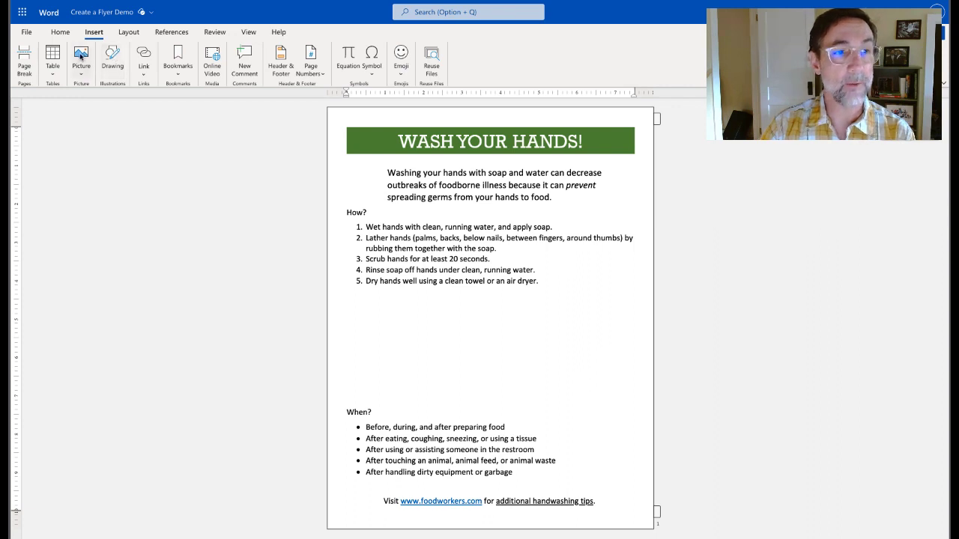
left_click(81, 56)
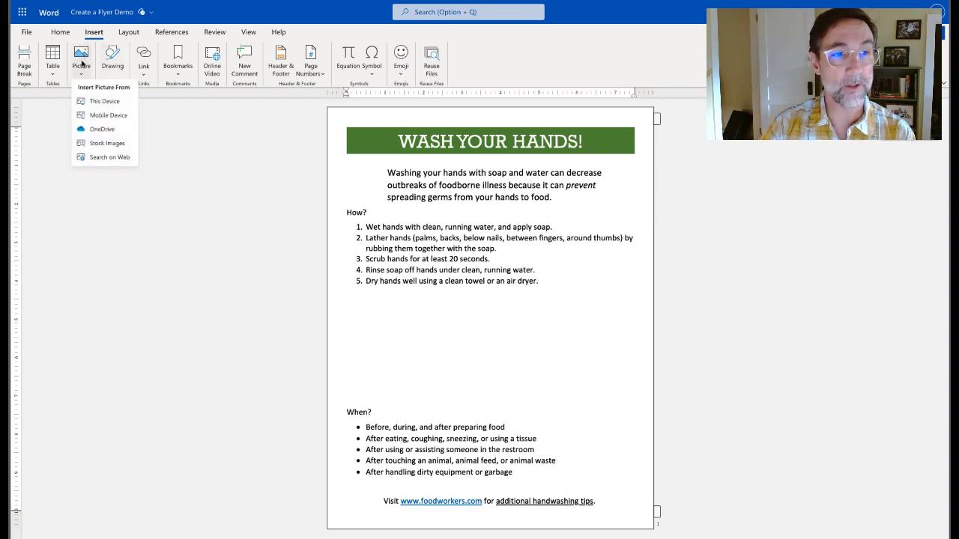
left_click(117, 145)
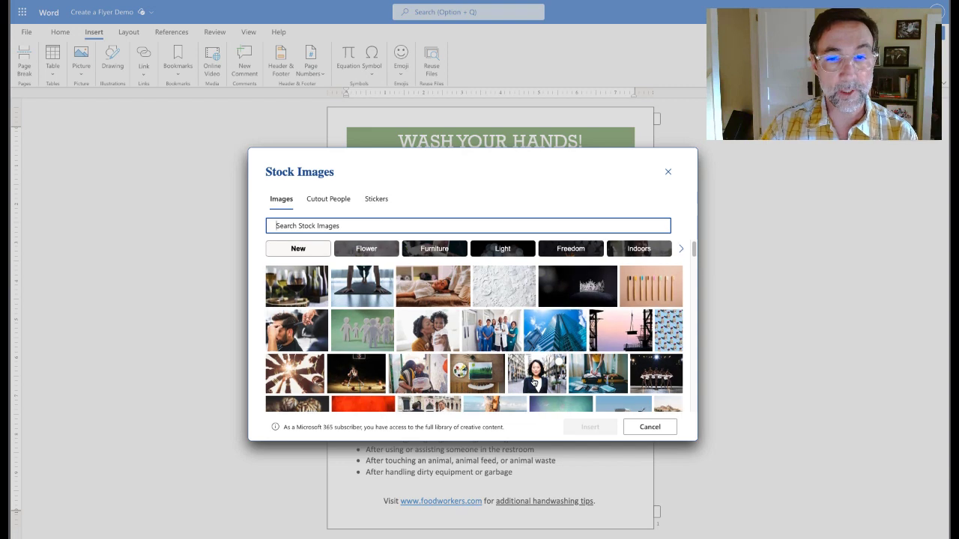
scroll(533, 382, "down", 10)
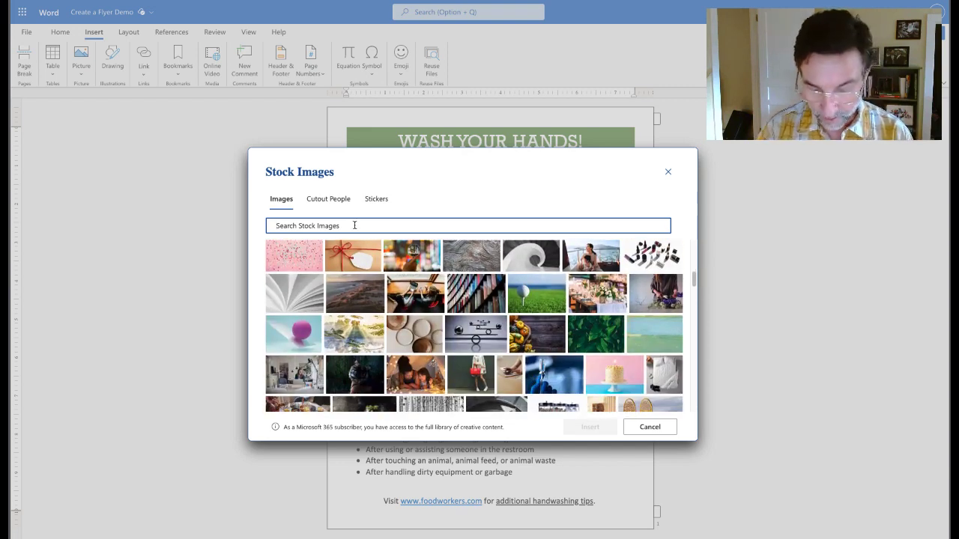
type("wash hands")
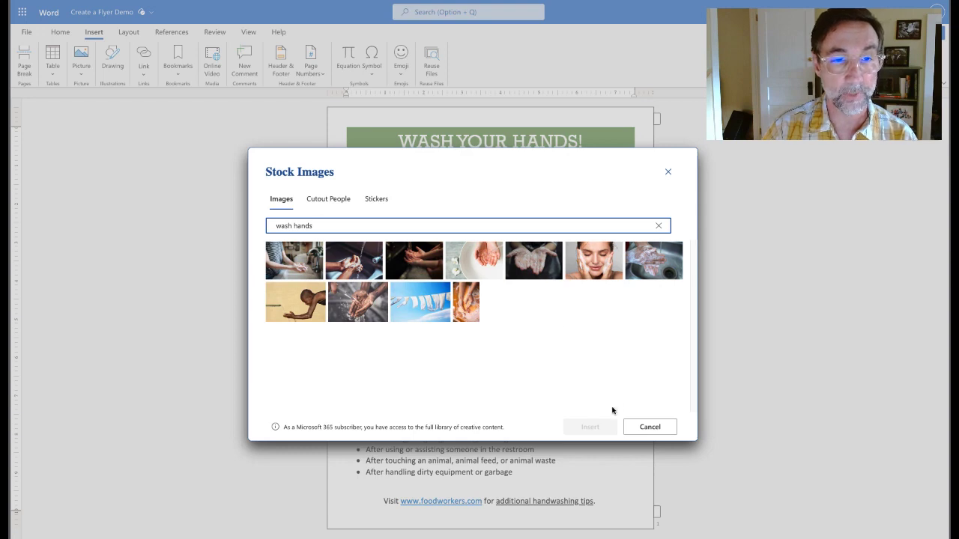
left_click(653, 430)
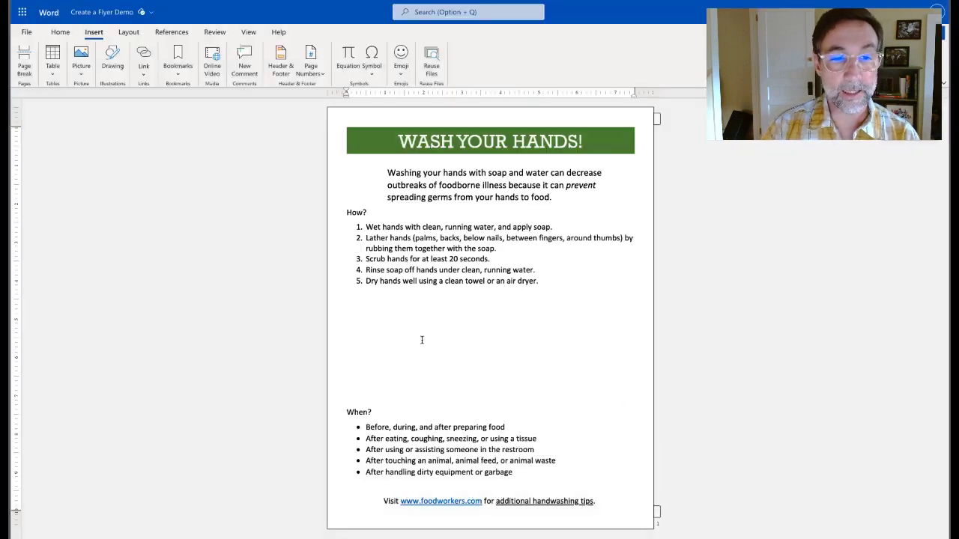
Step: Insert the picture Washing_Hands.jpg from the Documents folder on this device into the gap between the two lists
left_click(81, 60)
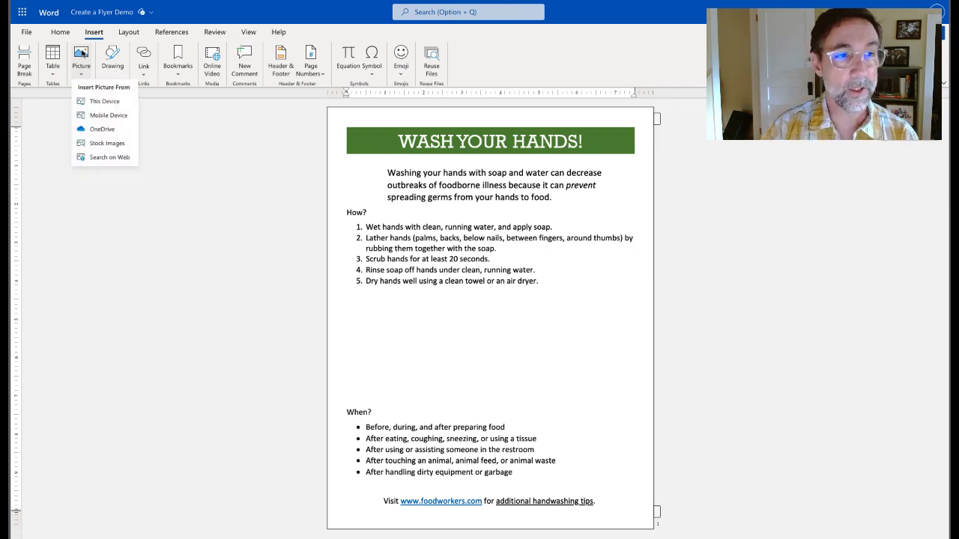
left_click(96, 101)
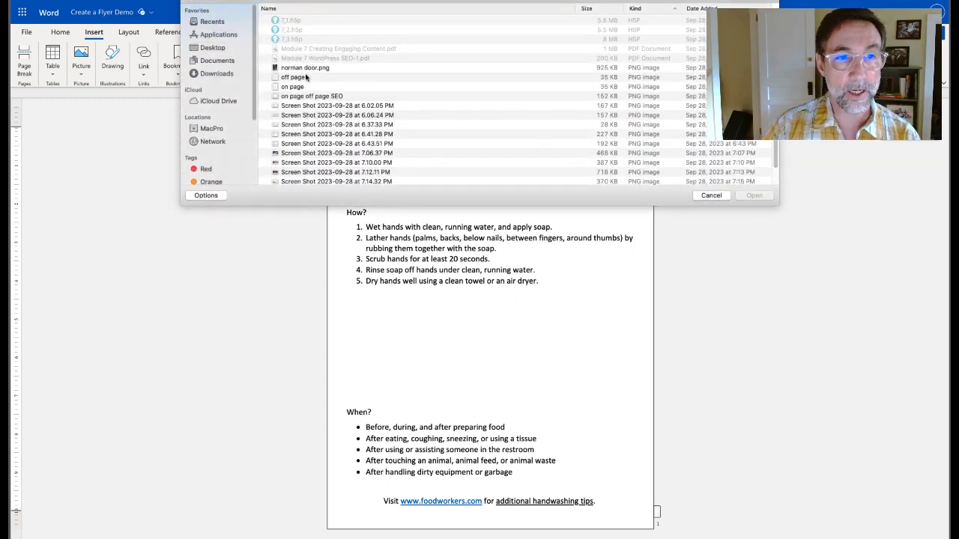
left_click(216, 60)
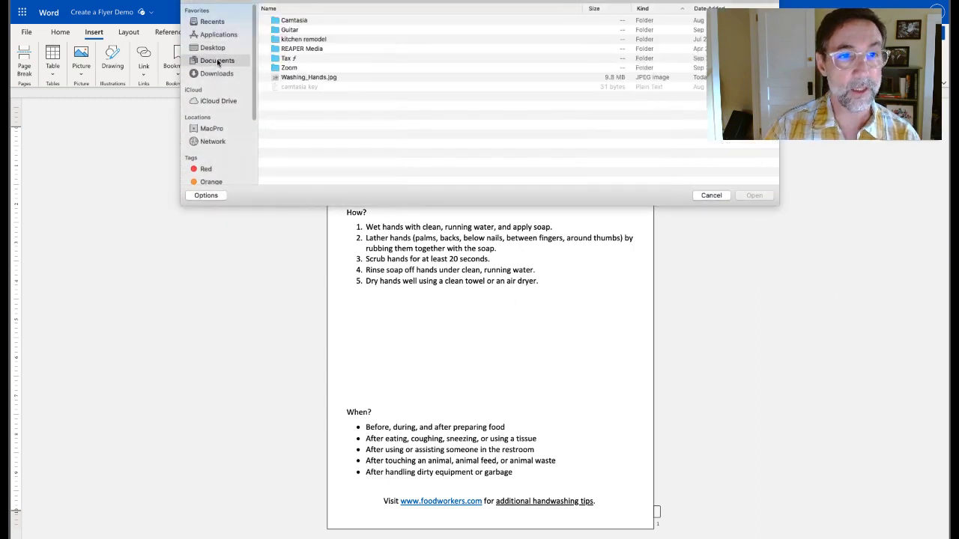
double_click(309, 78)
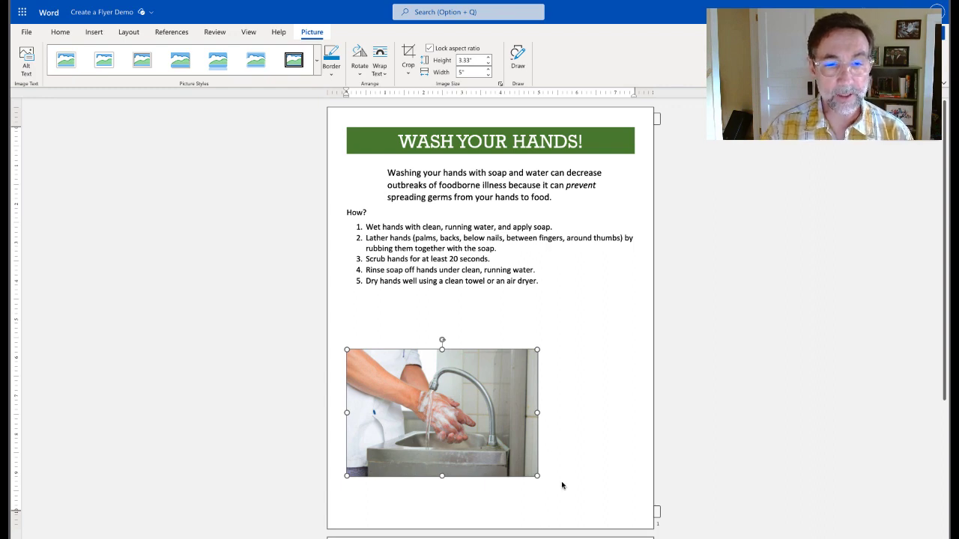
Step: Shrink the handwashing picture proportionally to about 1.78" high by 2.67" wide and centre it on the page
scroll(570, 472, "down", 5)
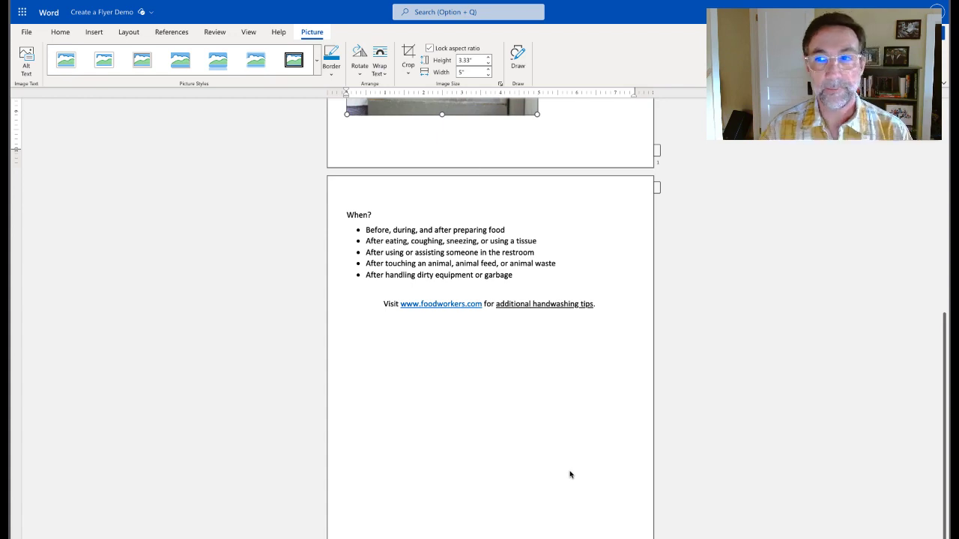
scroll(570, 474, "up", 5)
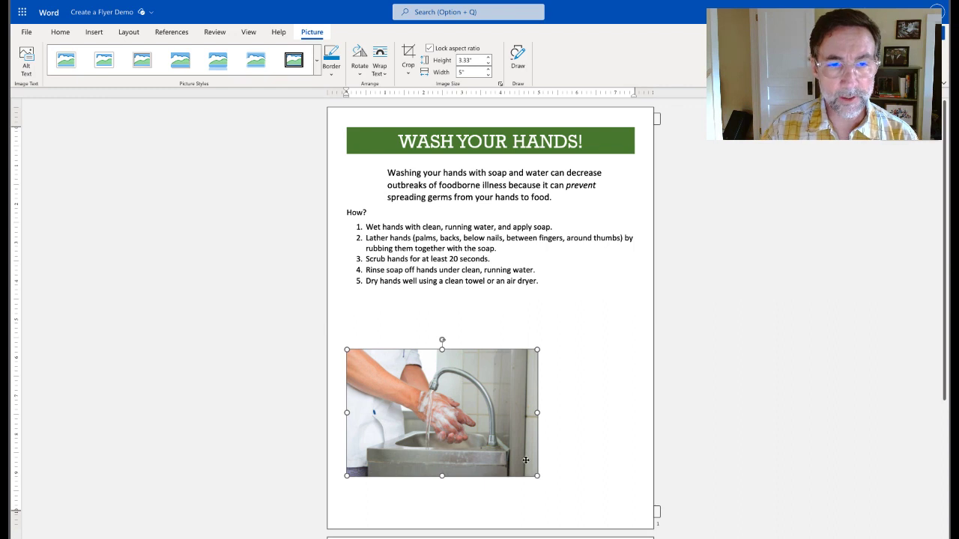
left_click(607, 403)
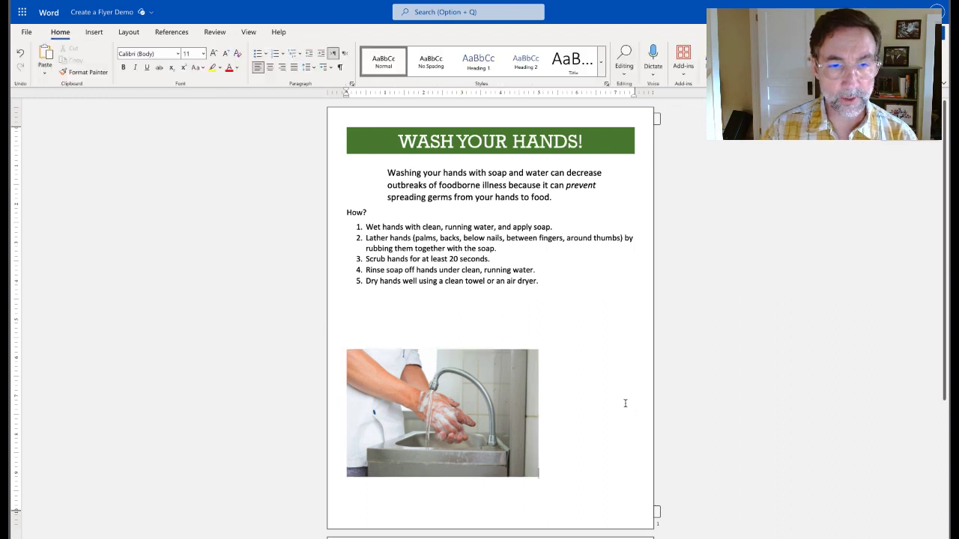
left_click(514, 405)
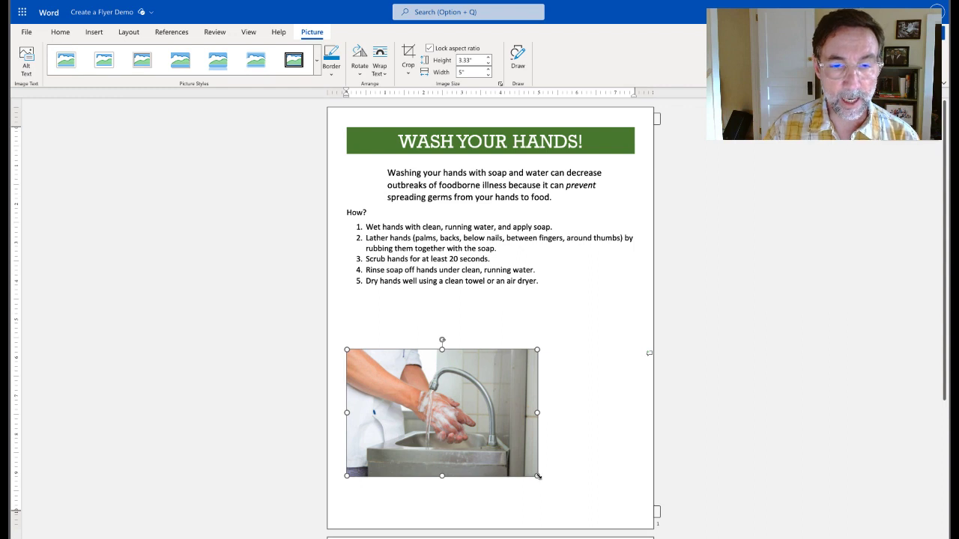
left_click_drag(536, 475, 497, 449)
left_click_drag(497, 412, 448, 371)
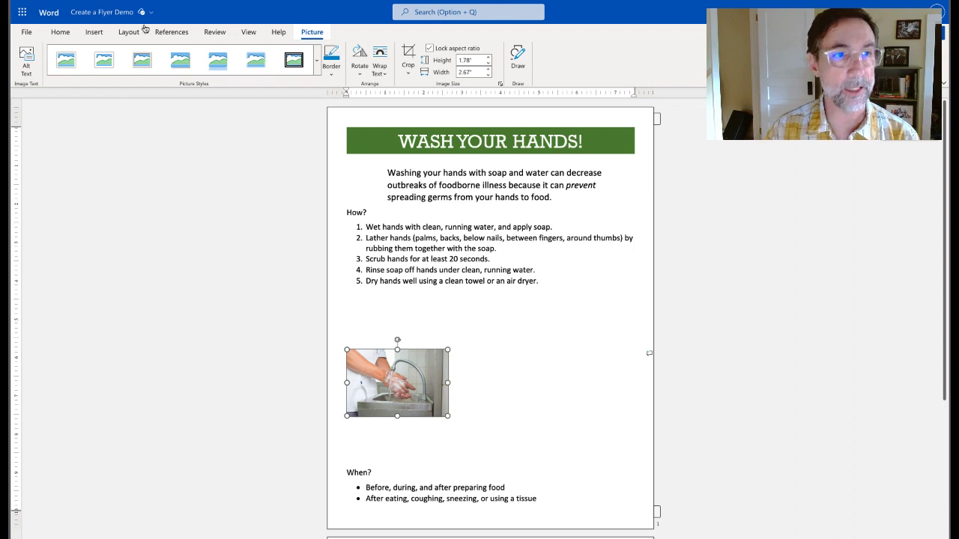
left_click(59, 33)
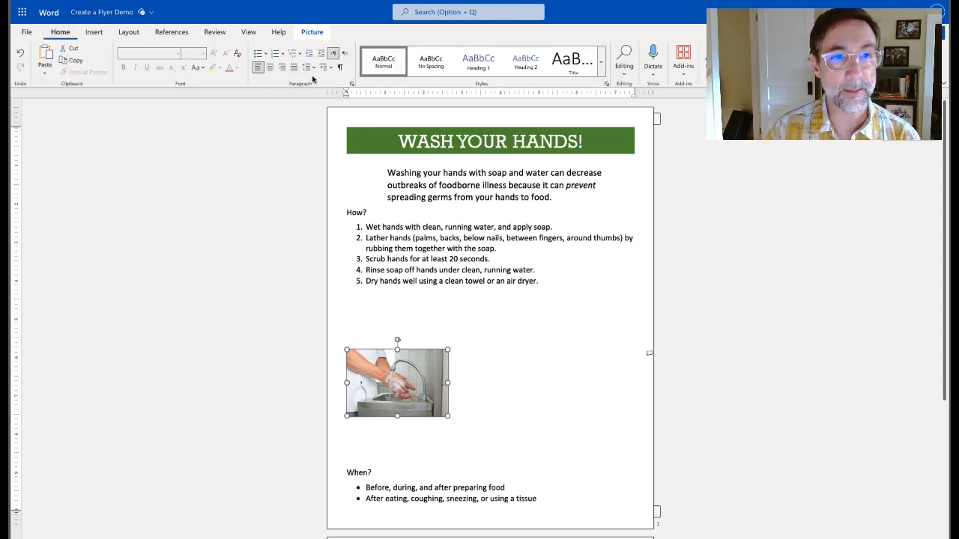
left_click(270, 67)
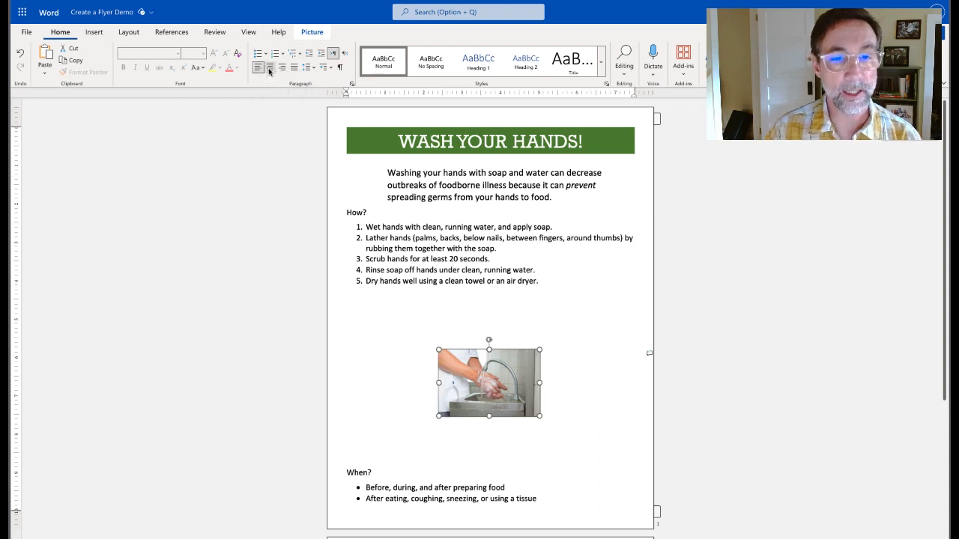
Step: Delete three blank lines above the handwashing picture and two blank lines between the picture and "When?"
left_click(577, 361)
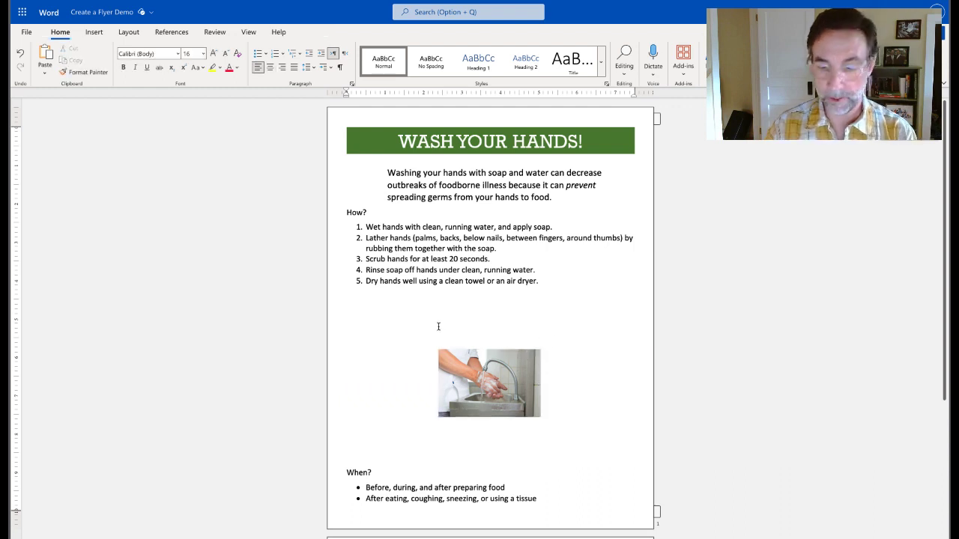
key("BackSpace")
key("BackSpace")
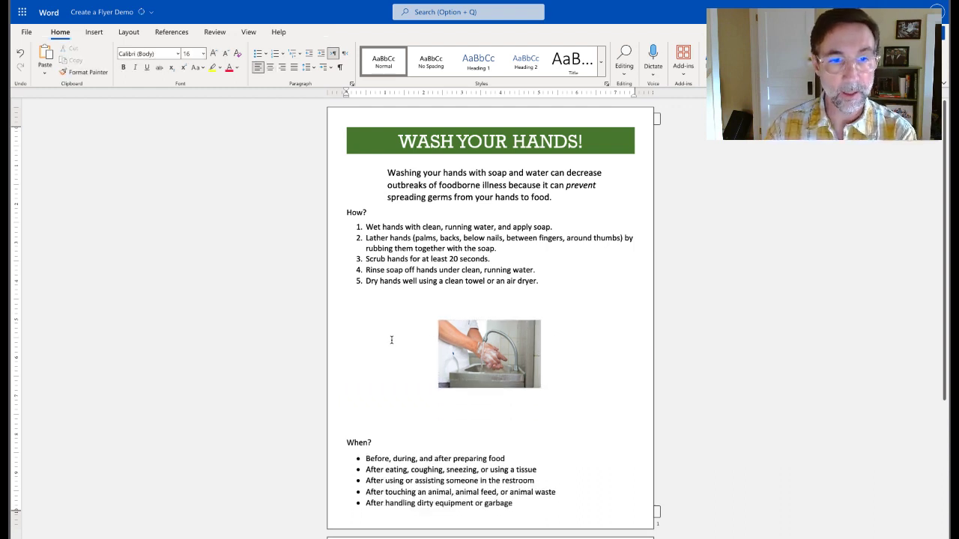
key("Delete")
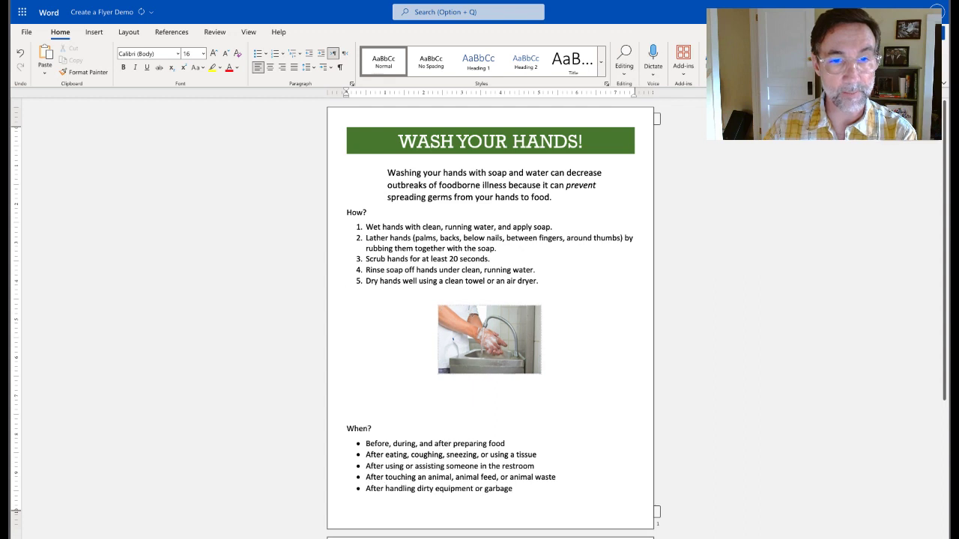
key("BackSpace")
key("BackSpace")
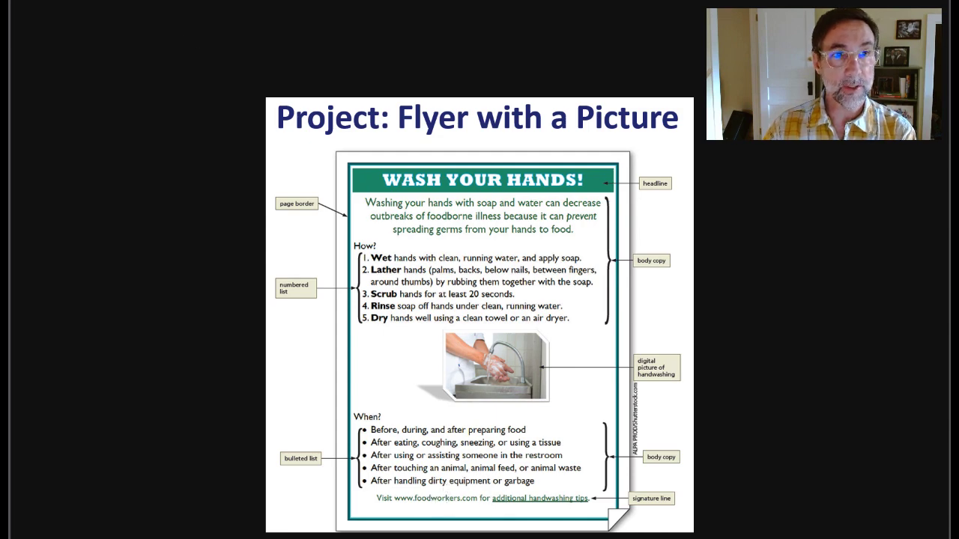
Step: Return from the sample flyer slide to the document and add one blank line above "How?"
key("ctrl+Tab")
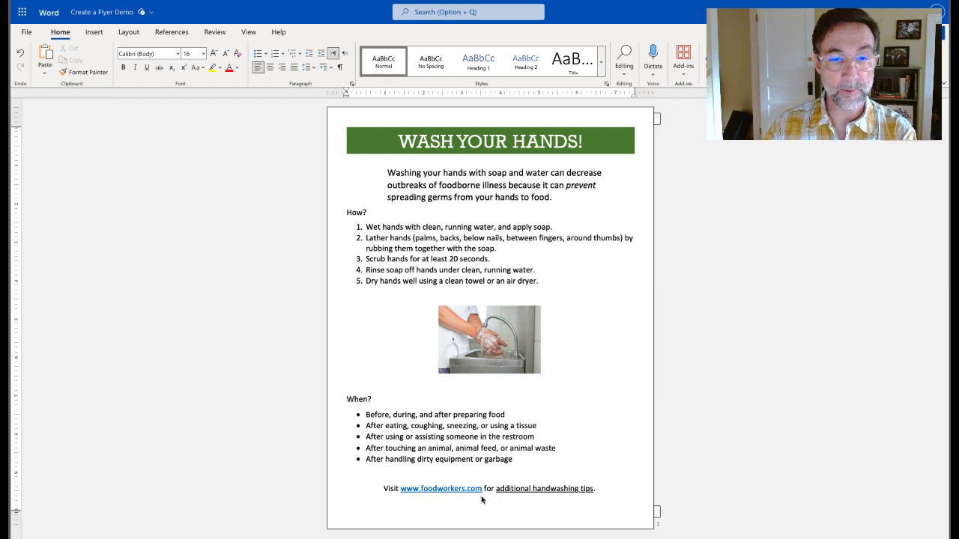
left_click(348, 212)
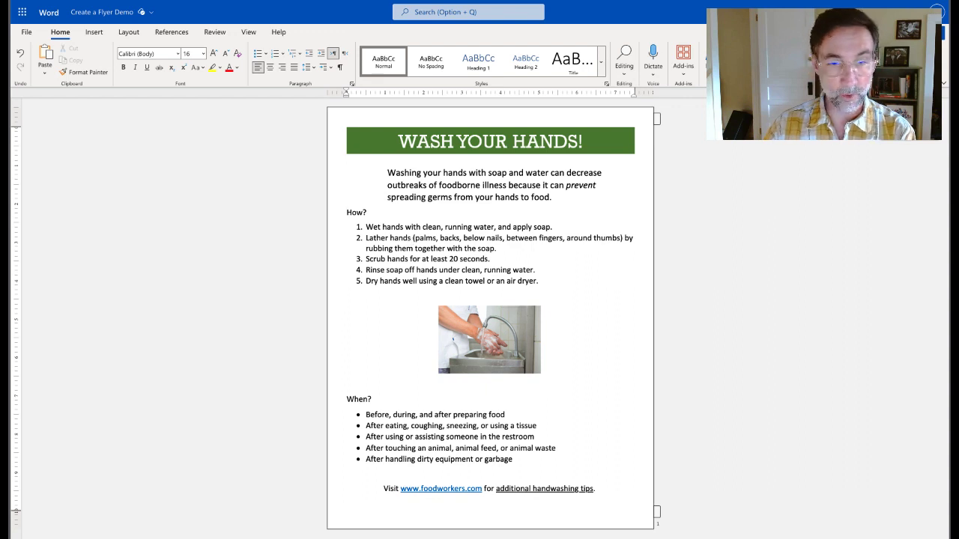
key("Return")
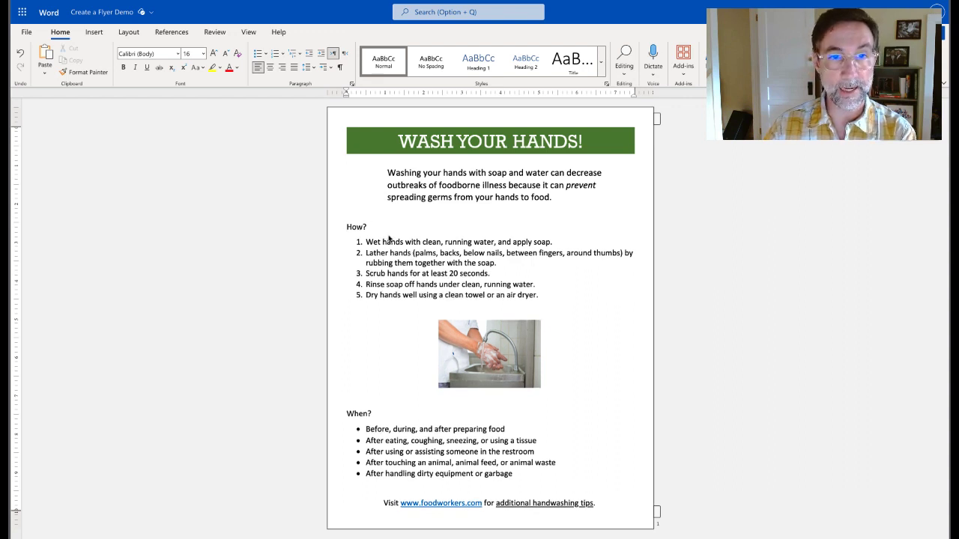
Step: Set the introductory paragraph's font size to 20 and widen it with indents at about 0.6" and 7" on the ruler
left_click_drag(559, 198, 382, 171)
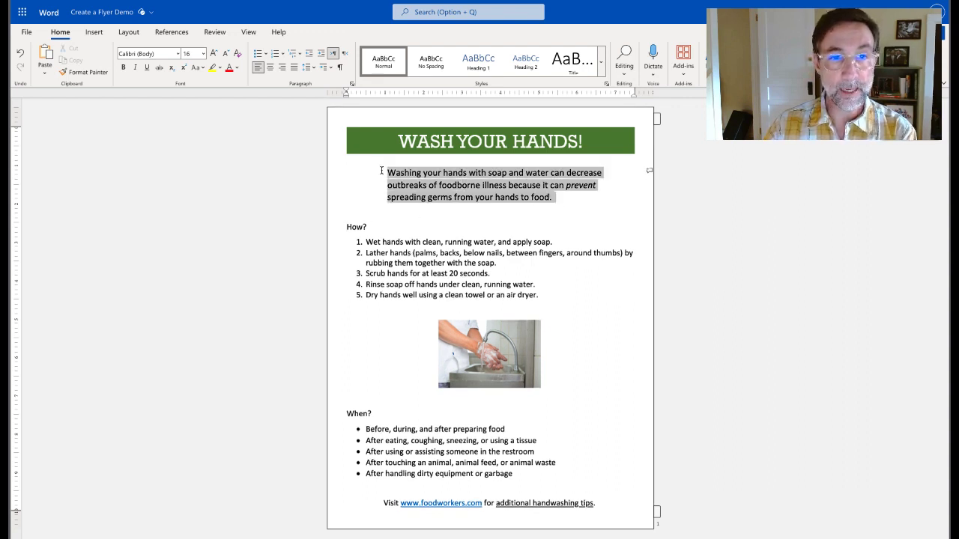
left_click(198, 53)
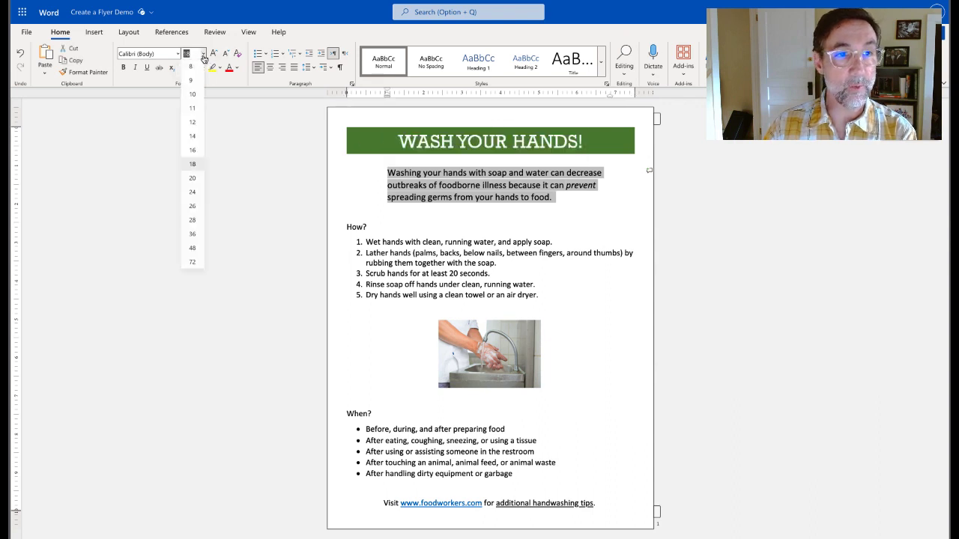
left_click(192, 180)
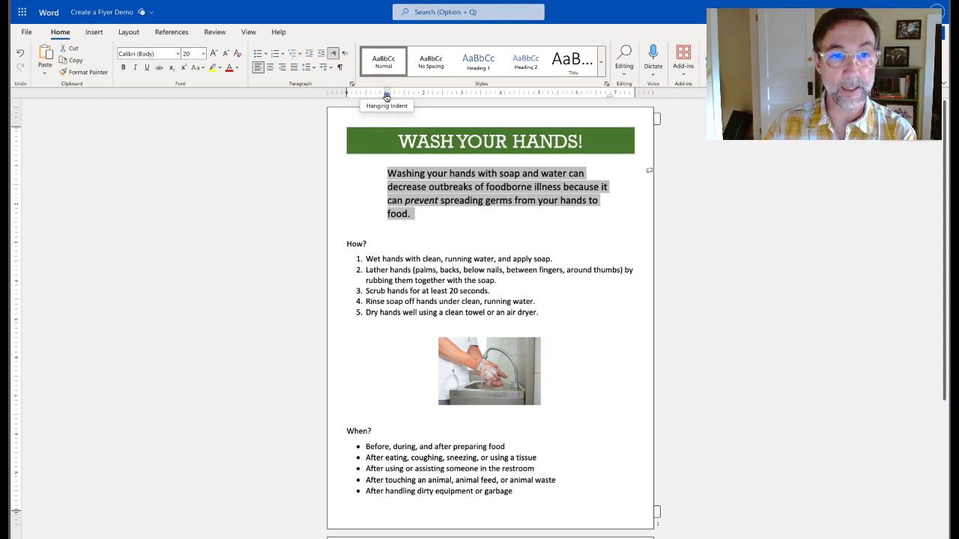
left_click_drag(388, 98, 377, 97)
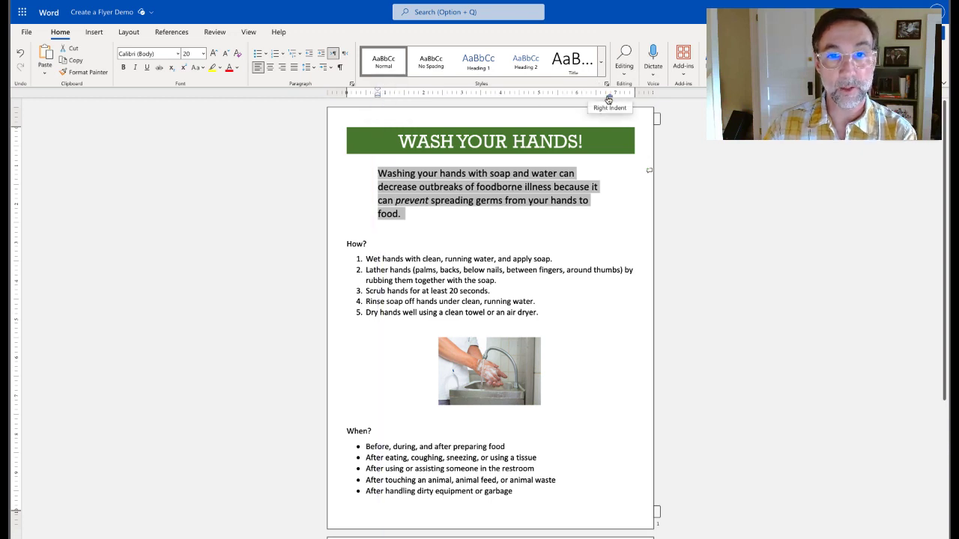
left_click_drag(611, 97, 618, 100)
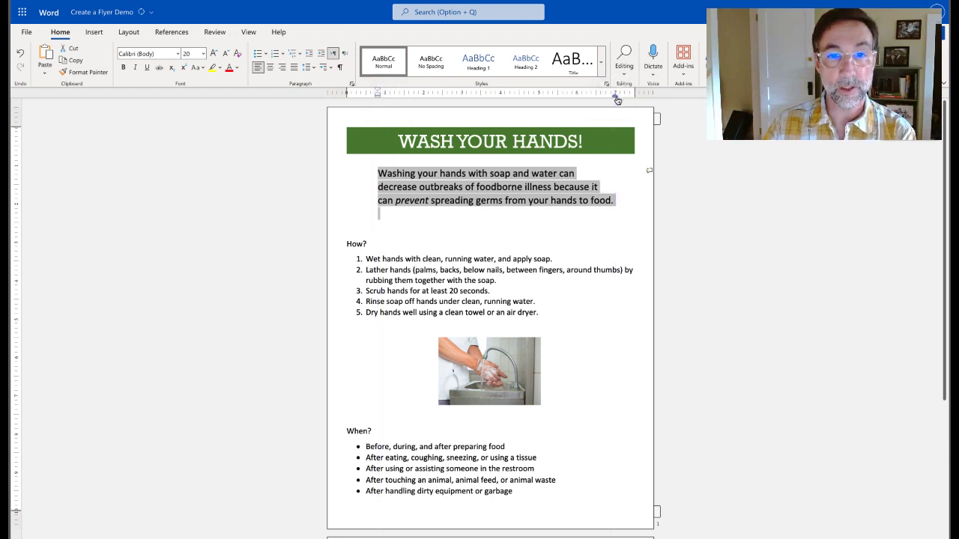
left_click_drag(378, 98, 370, 98)
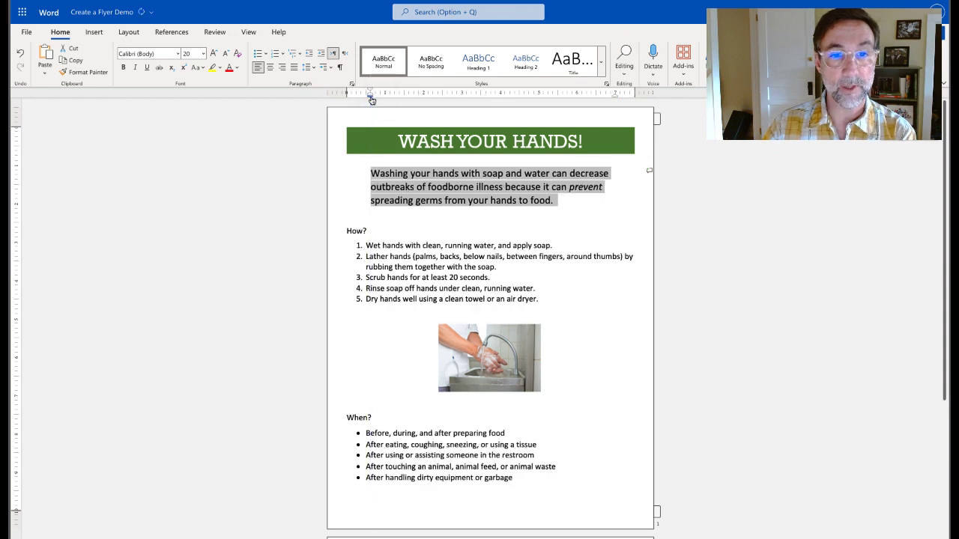
Step: Remove the blank line between the introductory paragraph and "How?"
left_click(547, 217)
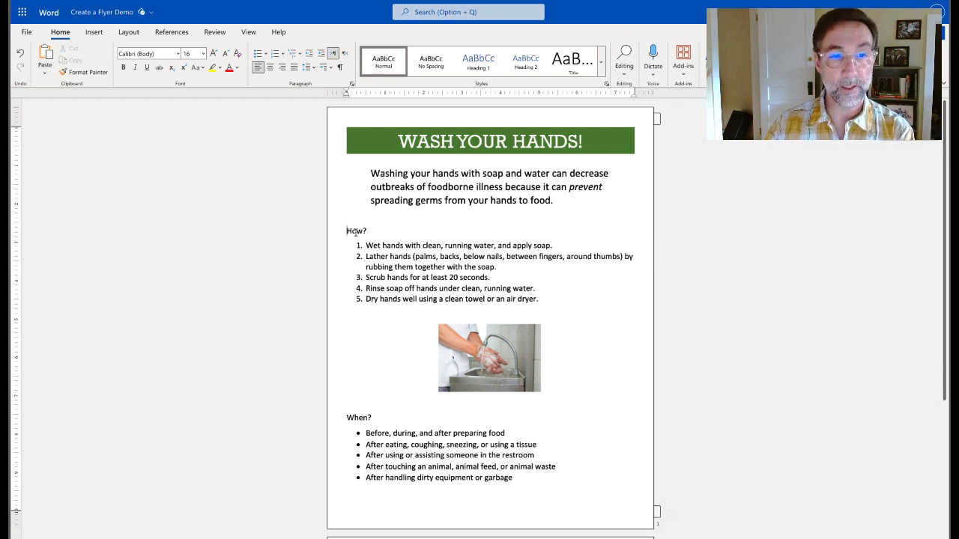
key("BackSpace")
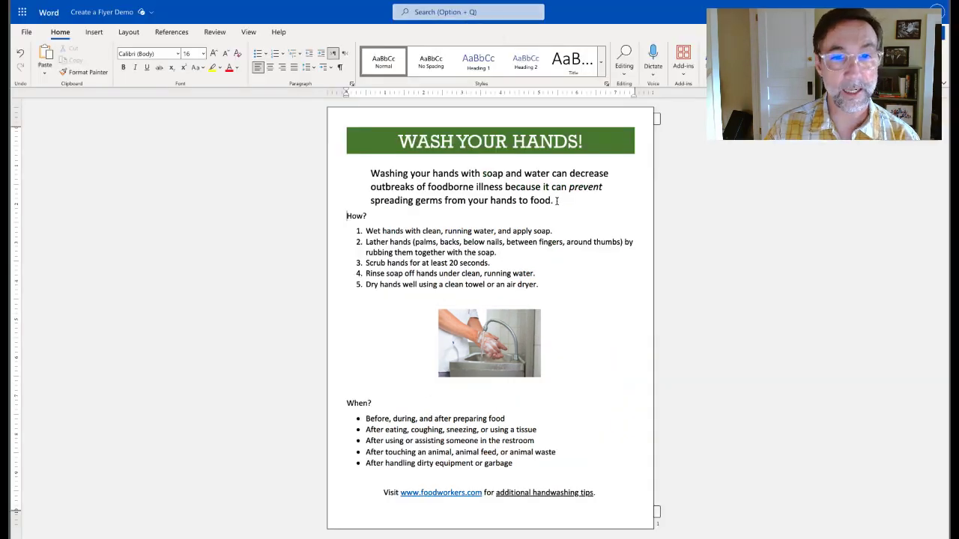
Step: Colour the introductory paragraph's text with the standard green
left_click_drag(556, 201, 371, 182)
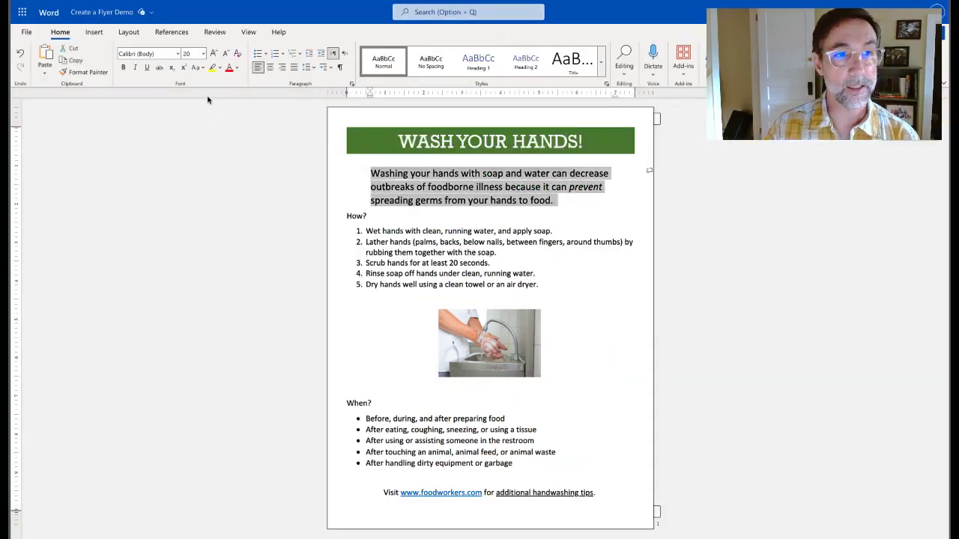
left_click(237, 71)
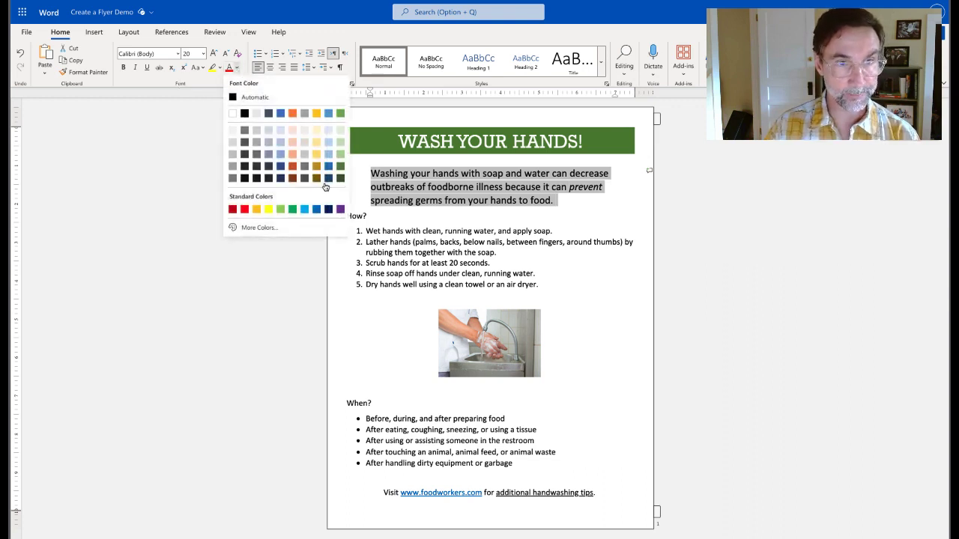
left_click(293, 210)
left_click(599, 228)
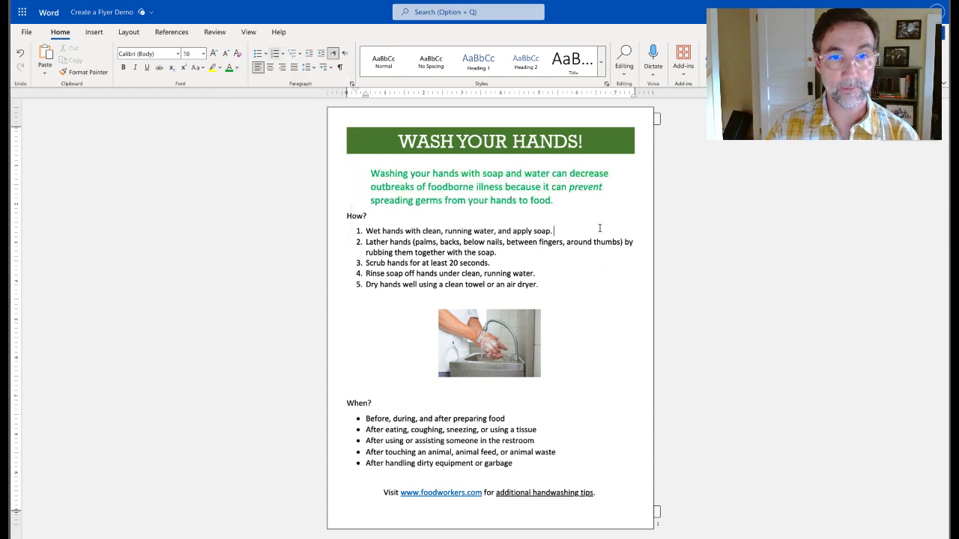
Step: Recolour the introductory paragraph's text with the darker theme green that matches the headline banner
left_click_drag(557, 201, 372, 175)
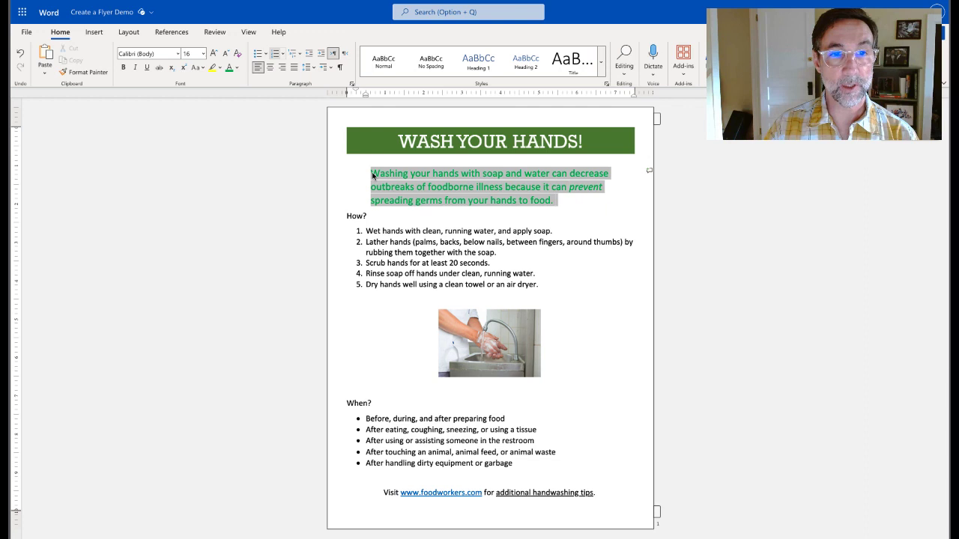
left_click(236, 68)
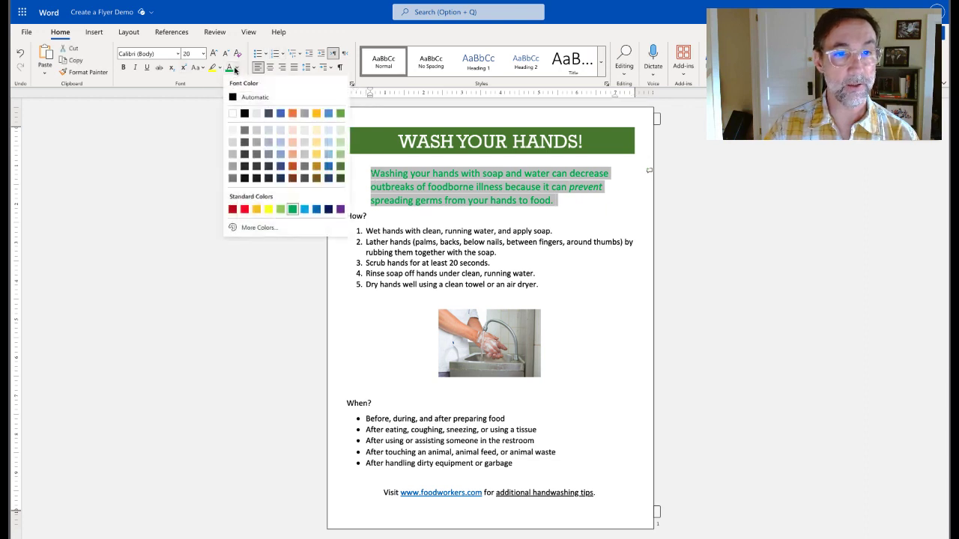
left_click(341, 168)
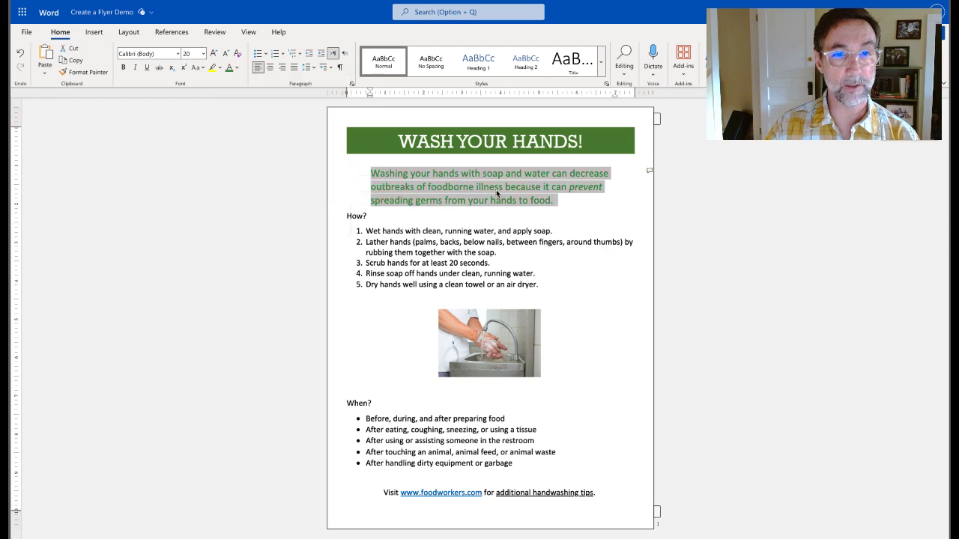
left_click(658, 265)
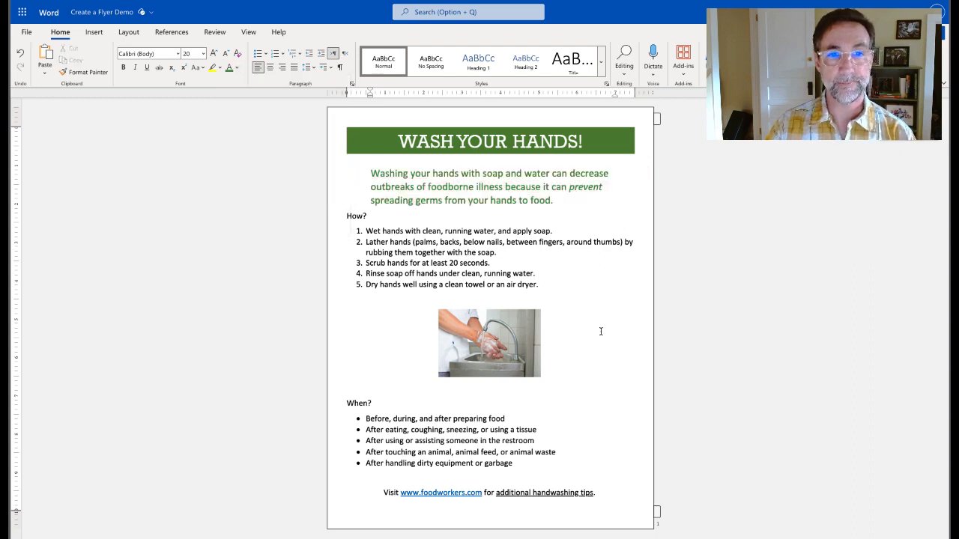
Step: Apply the same dark green font colour to the whole closing line, including its web link
left_click_drag(600, 492, 382, 496)
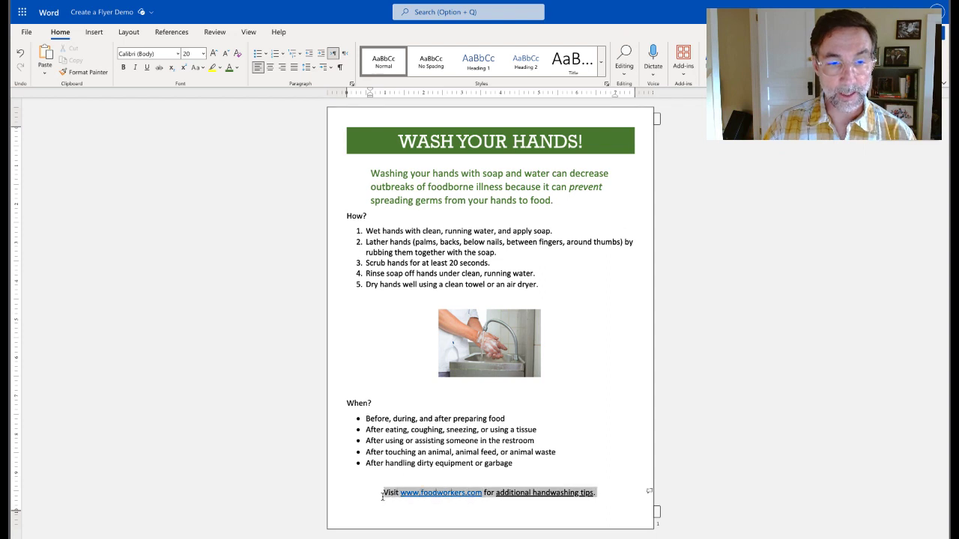
left_click(230, 68)
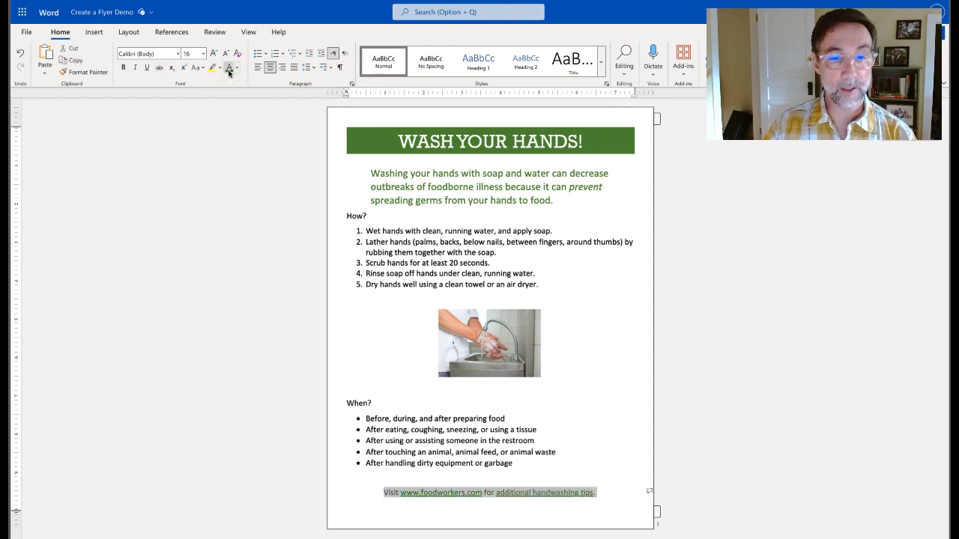
left_click(595, 358)
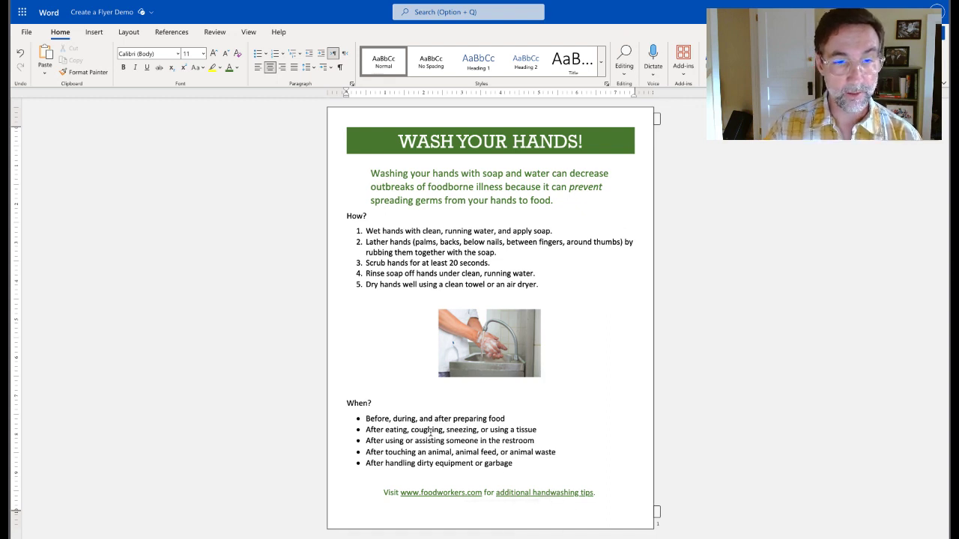
Step: Check the sample flyer slide and give the handwashing picture the white-framed style with snipped diagonal corners
left_click(487, 354)
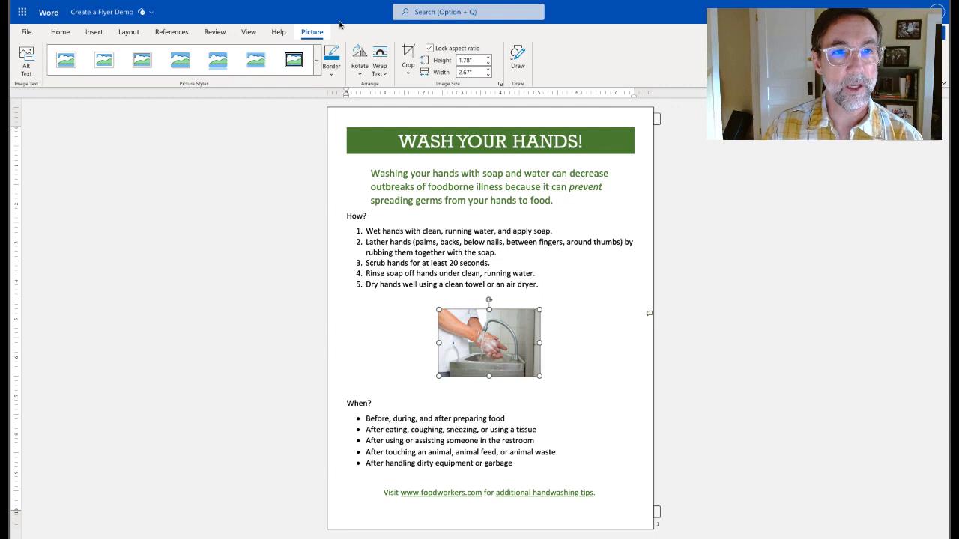
key("ctrl+Tab")
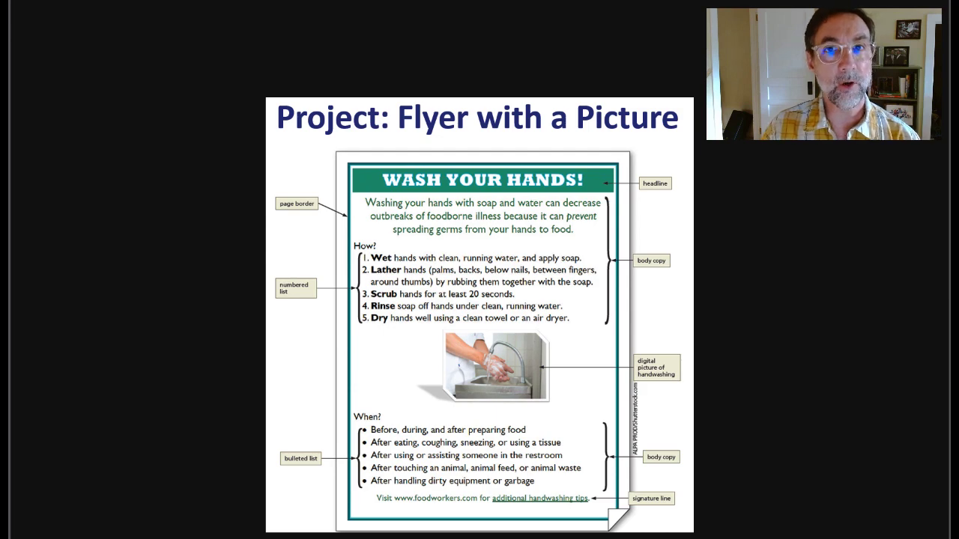
key("ctrl+Tab")
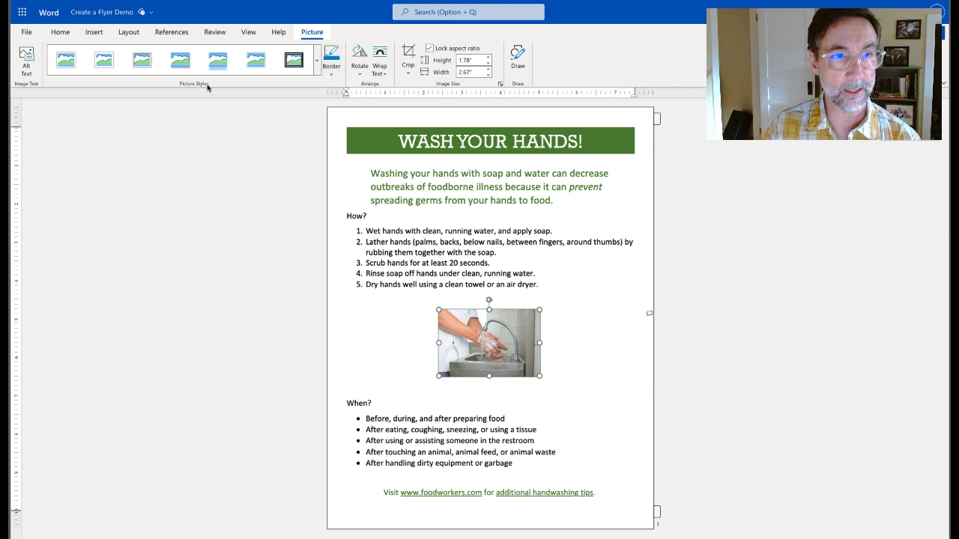
left_click(318, 70)
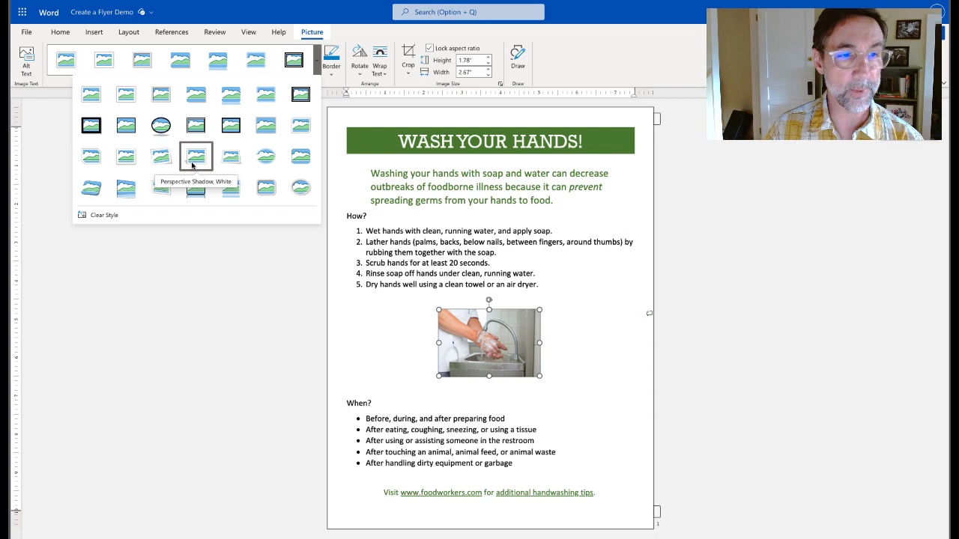
left_click(95, 161)
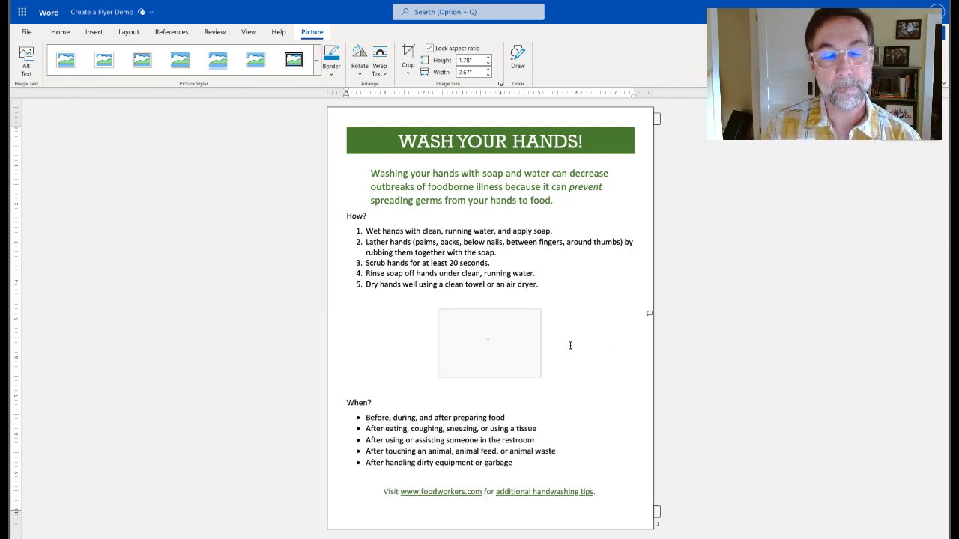
left_click(606, 364)
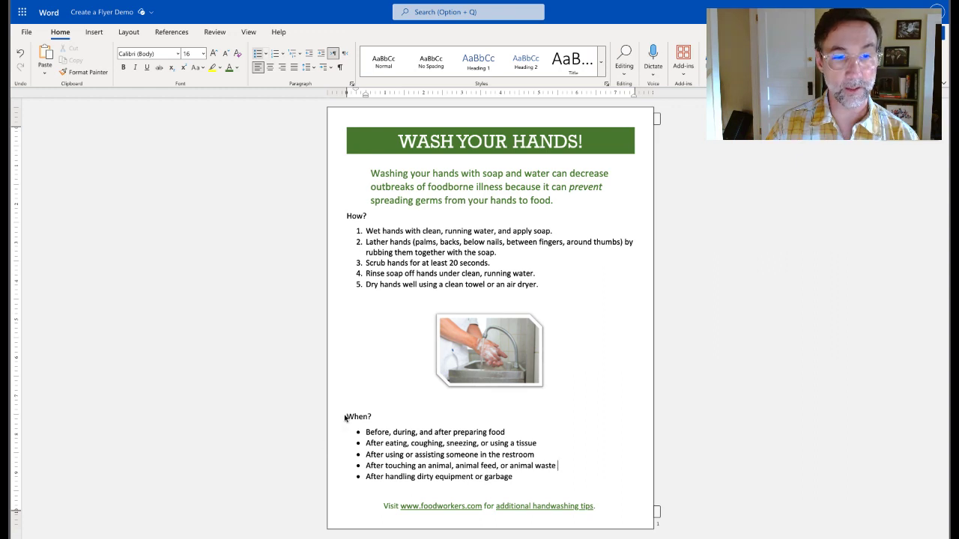
Step: Delete one blank line between the handwashing picture and "When?"
left_click(348, 417)
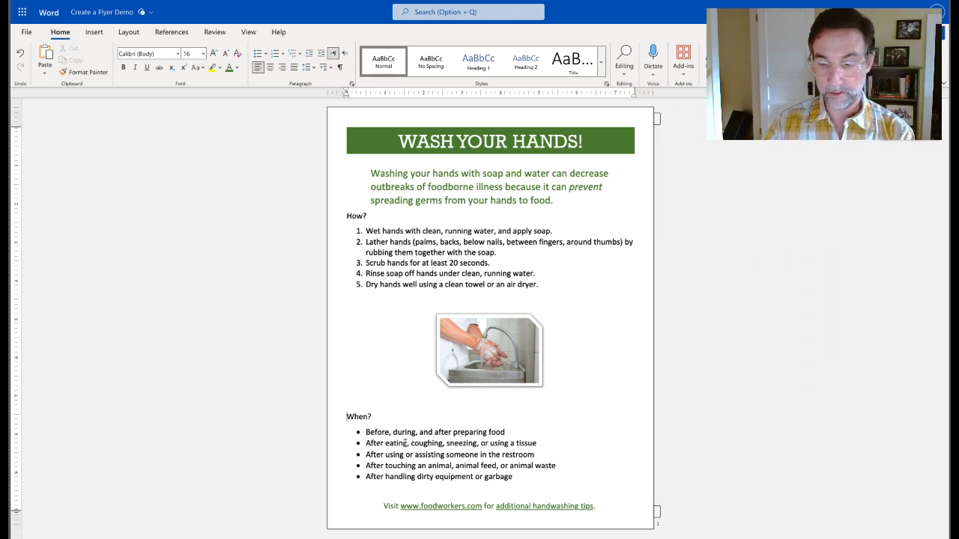
key("BackSpace")
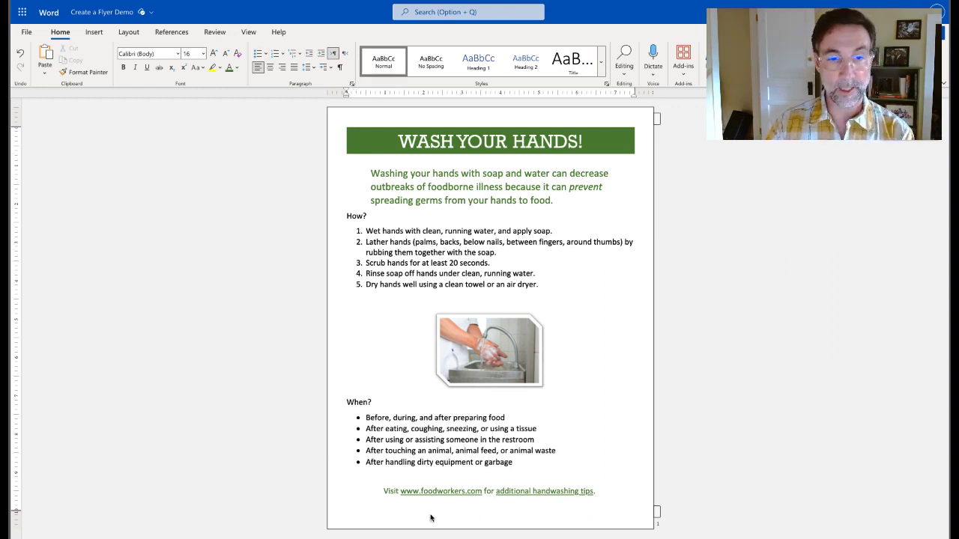